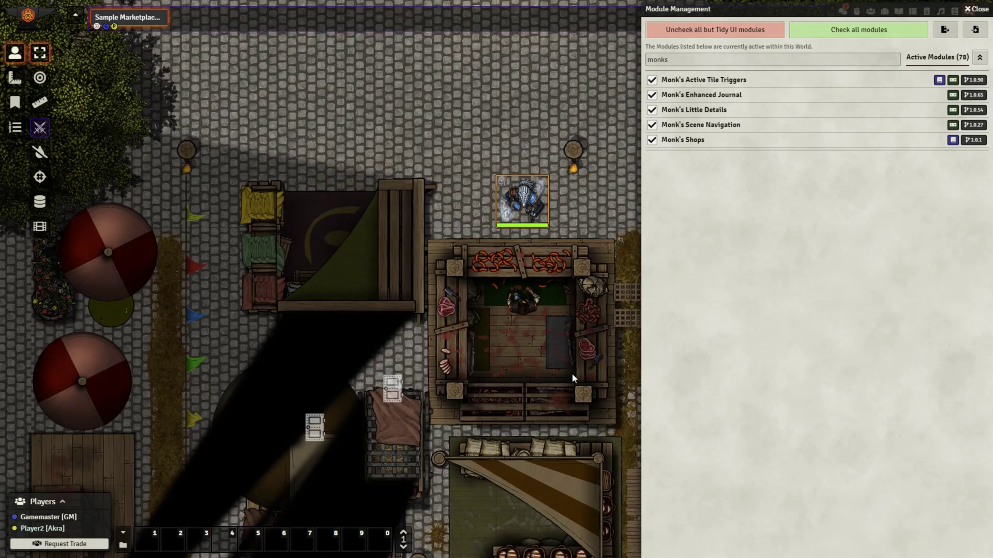
Step: Buy one Bullseye Lantern from the butcher stall's shop, then close the Shop window
double_click(517, 309)
drag(418, 85, 567, 119)
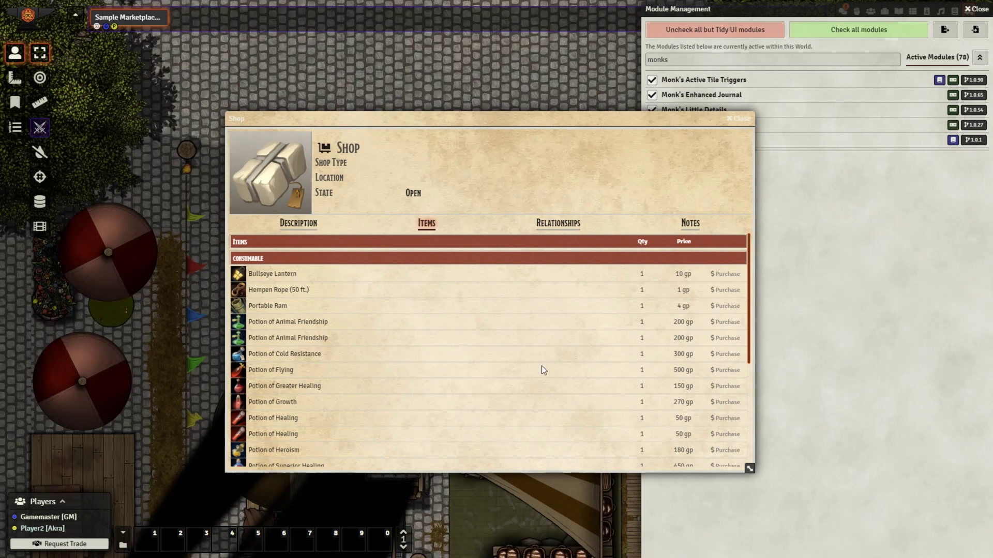
click(722, 275)
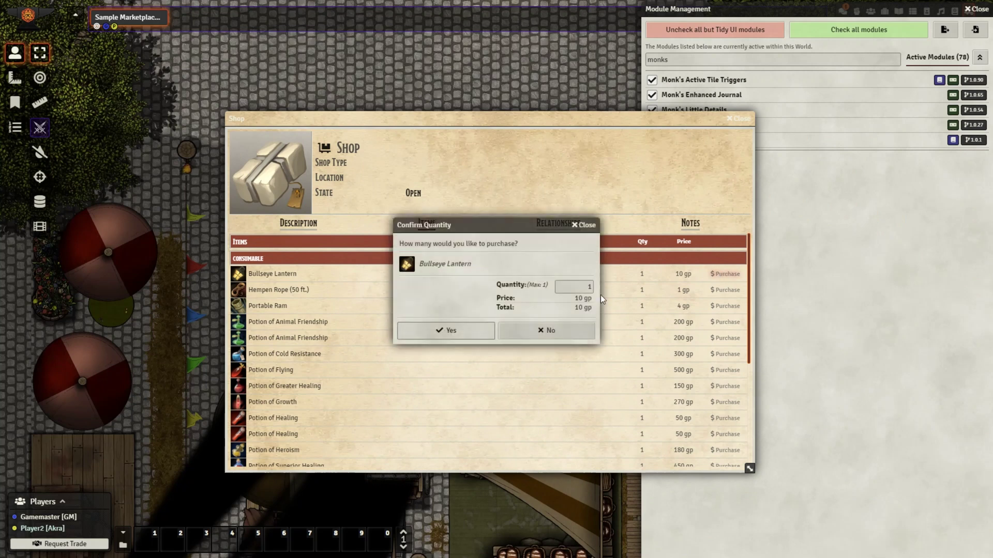
click(439, 330)
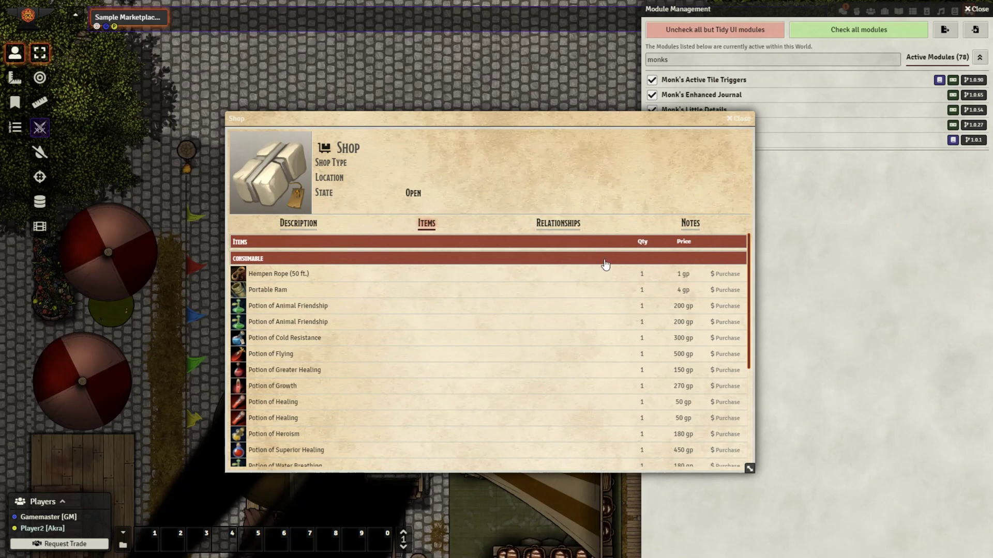
click(739, 119)
Step: Sell the cleric's Scale Mail to the shop and begin editing the gold pieces amount
double_click(508, 207)
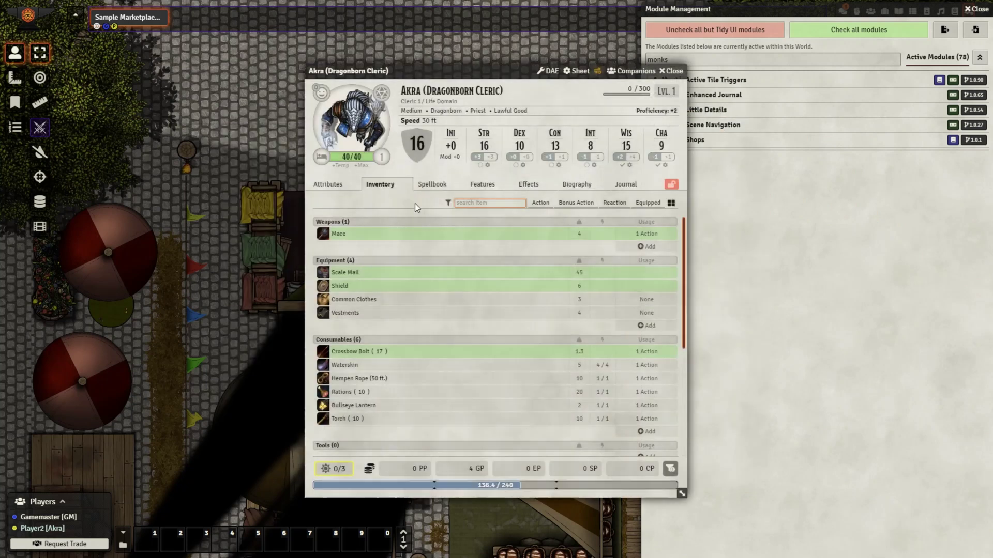
scroll(408, 402, down, 1)
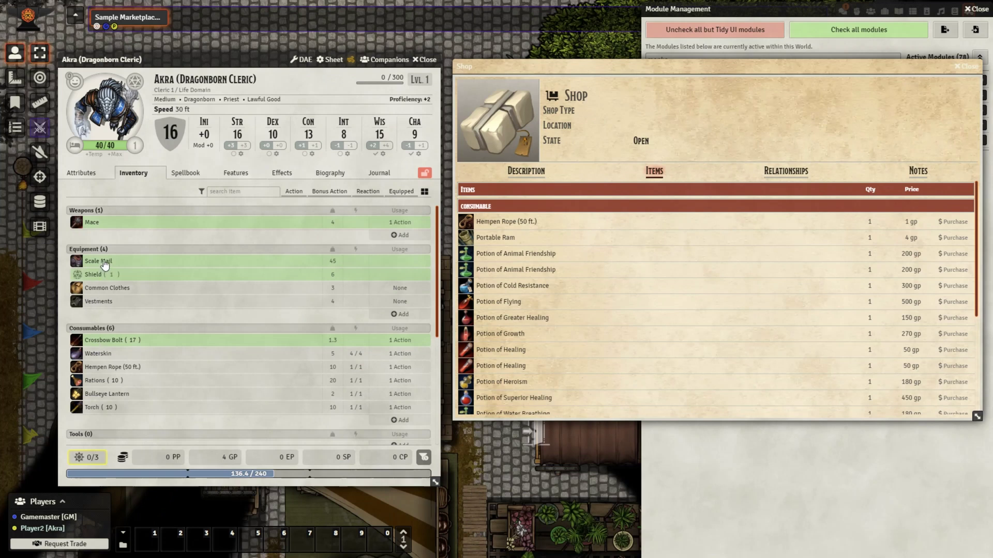
drag(104, 263, 634, 279)
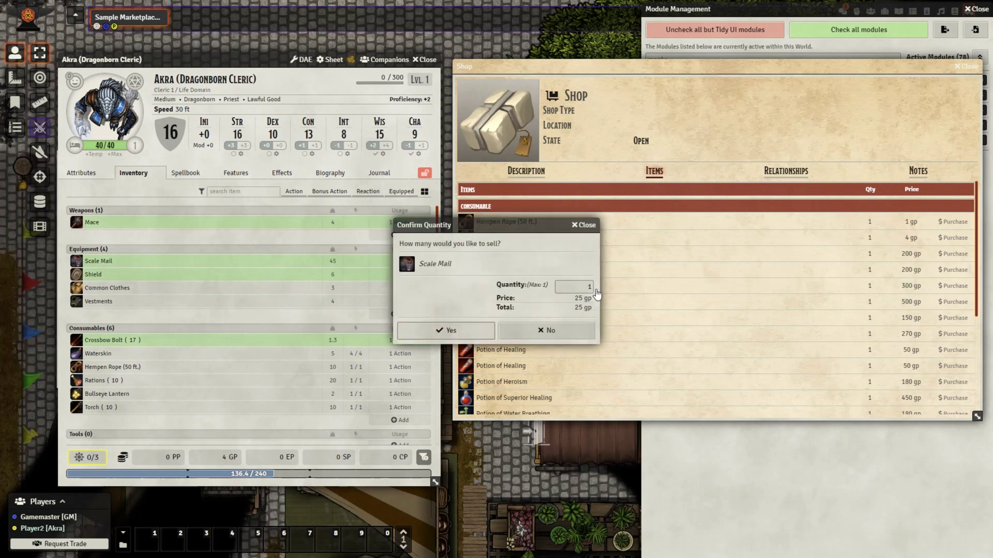
click(450, 329)
click(217, 460)
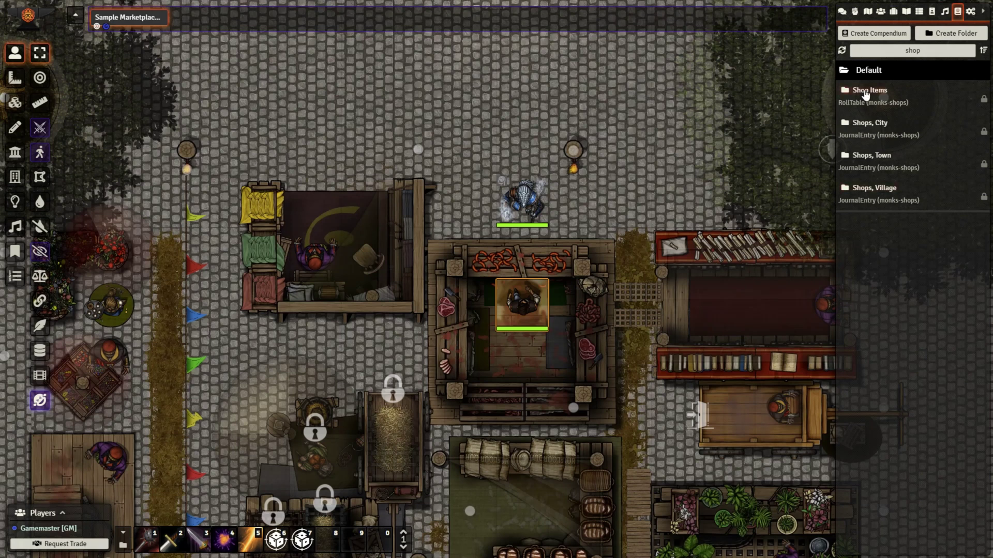
Step: Look through the Shops, Village and Shop Items compendiums, closing each one
click(875, 191)
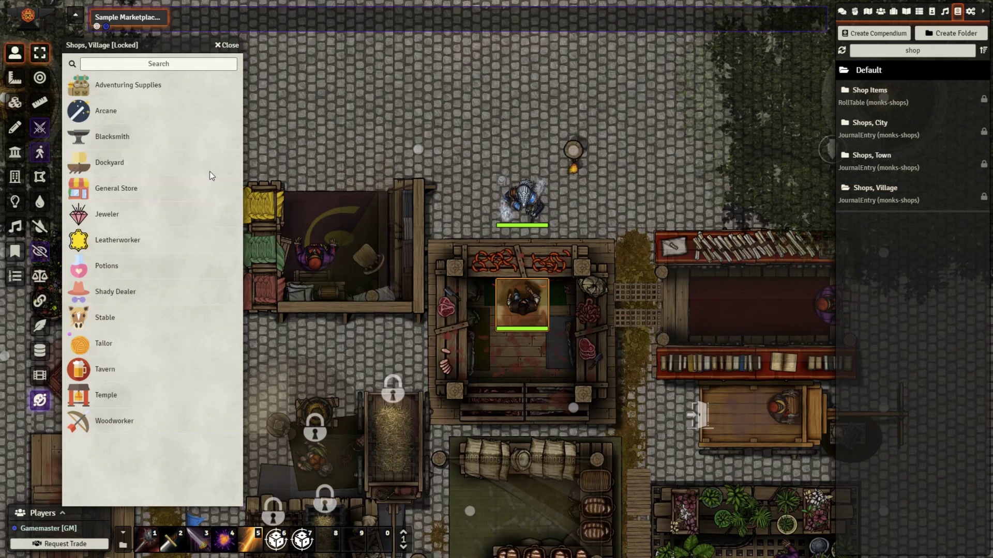
click(224, 46)
click(866, 103)
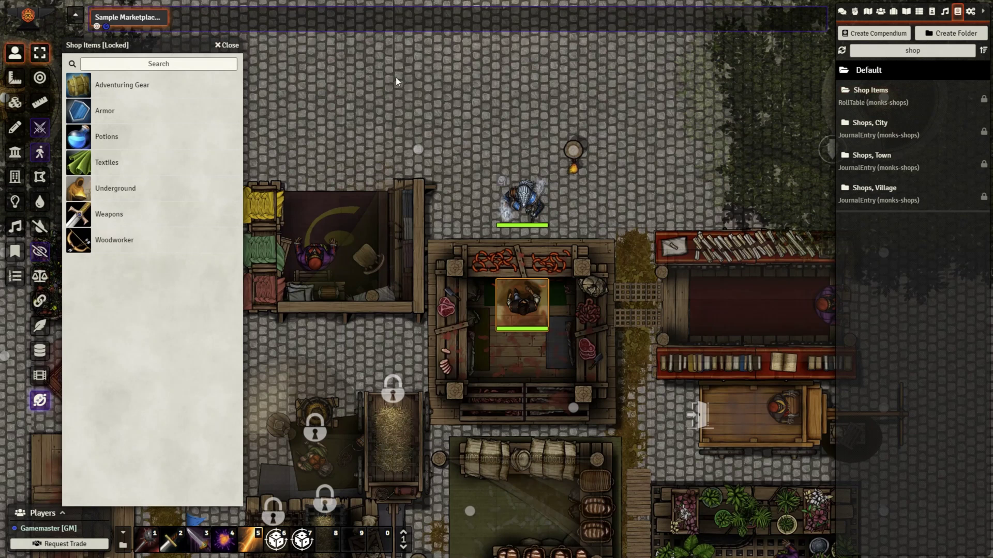
click(226, 47)
Step: Import the Tailor entry from the Shops, Town compendium
click(883, 161)
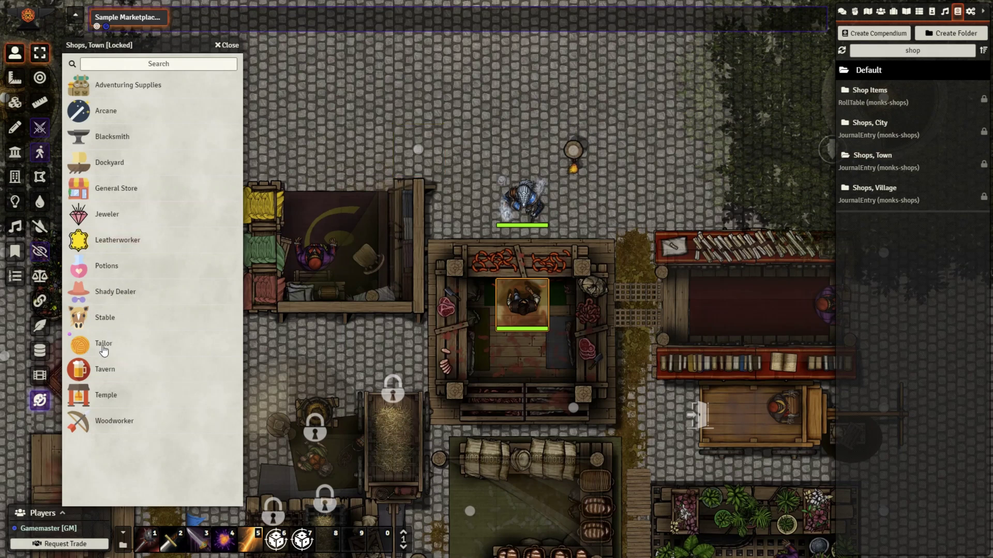
right_click(103, 347)
click(101, 366)
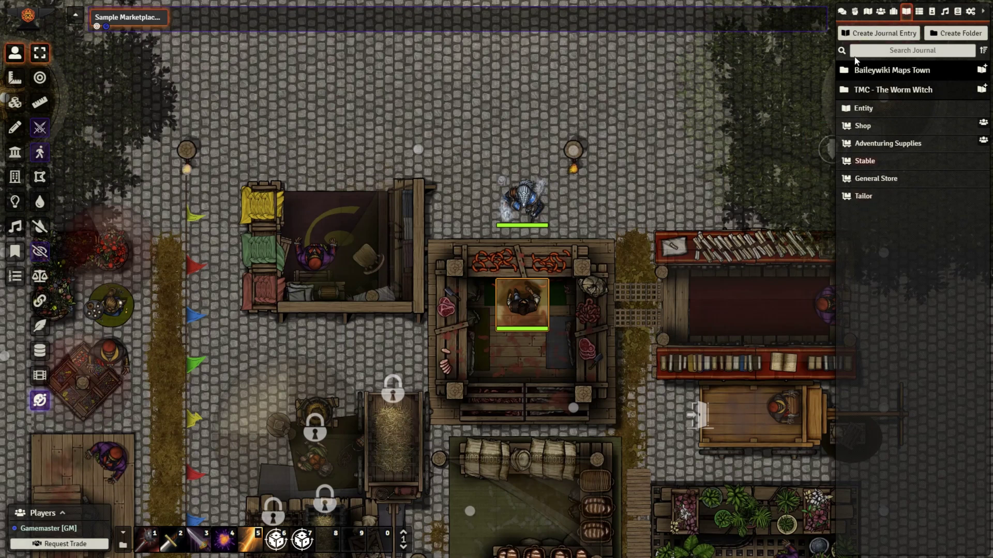
Step: Start a new Enhanced Journal Entry, then cancel its creation
click(868, 33)
click(782, 72)
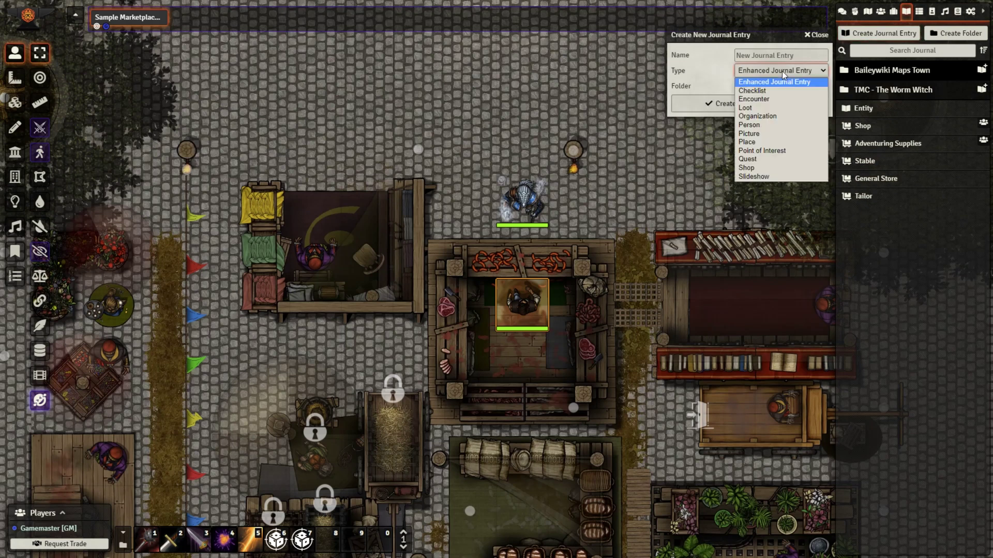
click(776, 81)
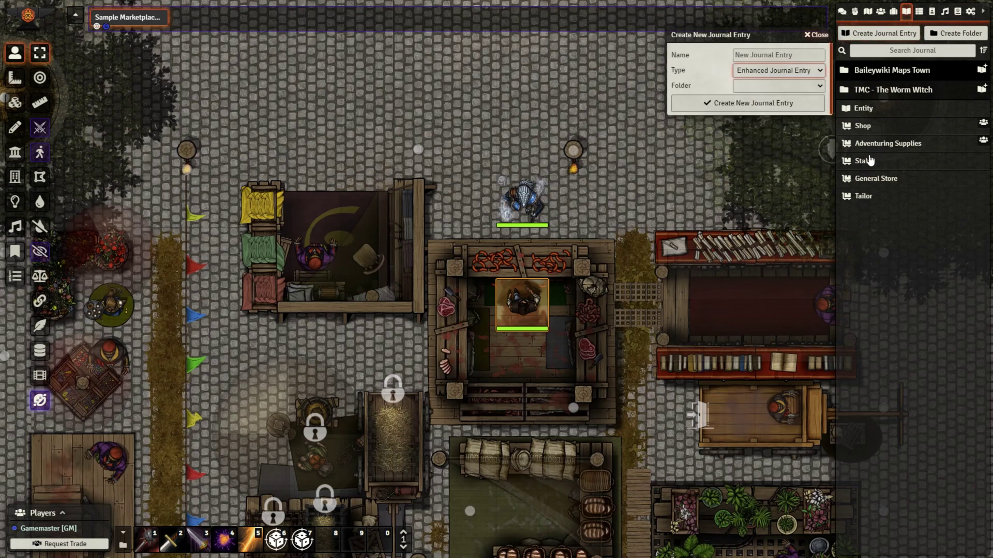
key(Escape)
Step: Open the Tailor journal, review its description and items, check Silk Rope quantity and price
click(864, 196)
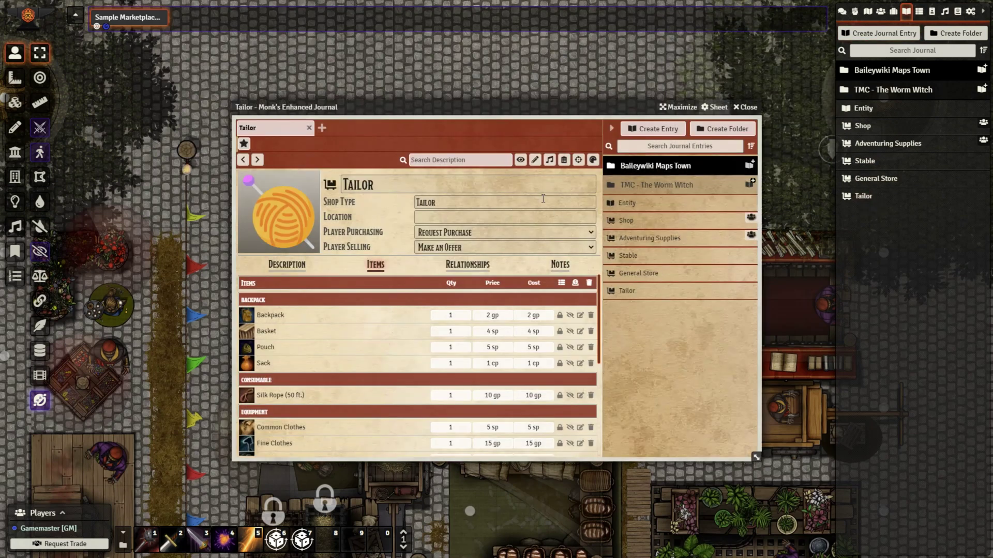
scroll(311, 357, down, 5)
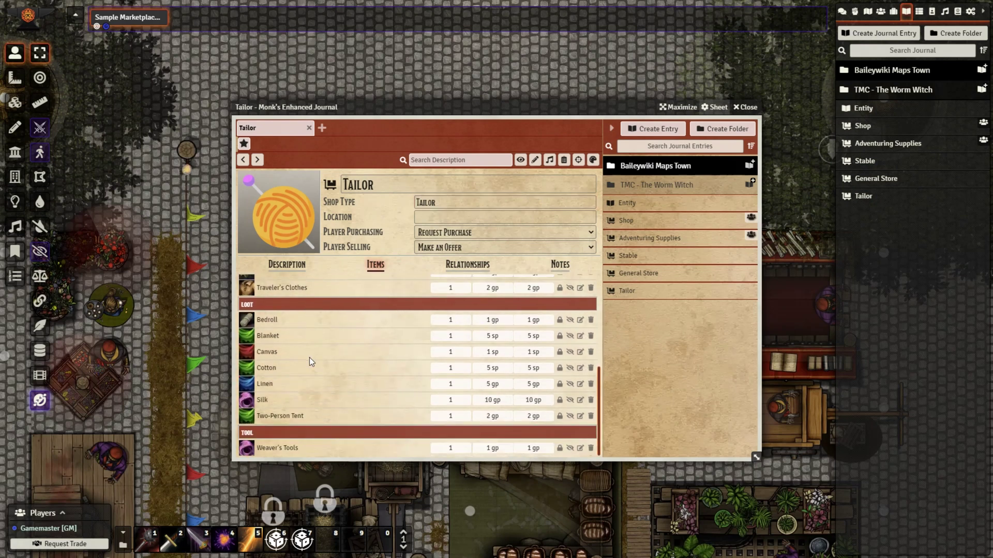
click(288, 265)
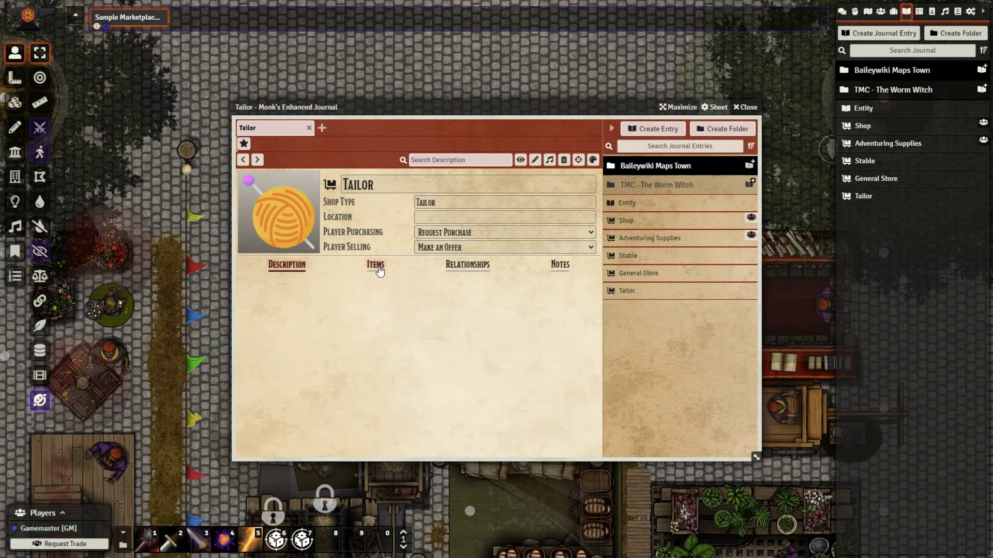
click(383, 268)
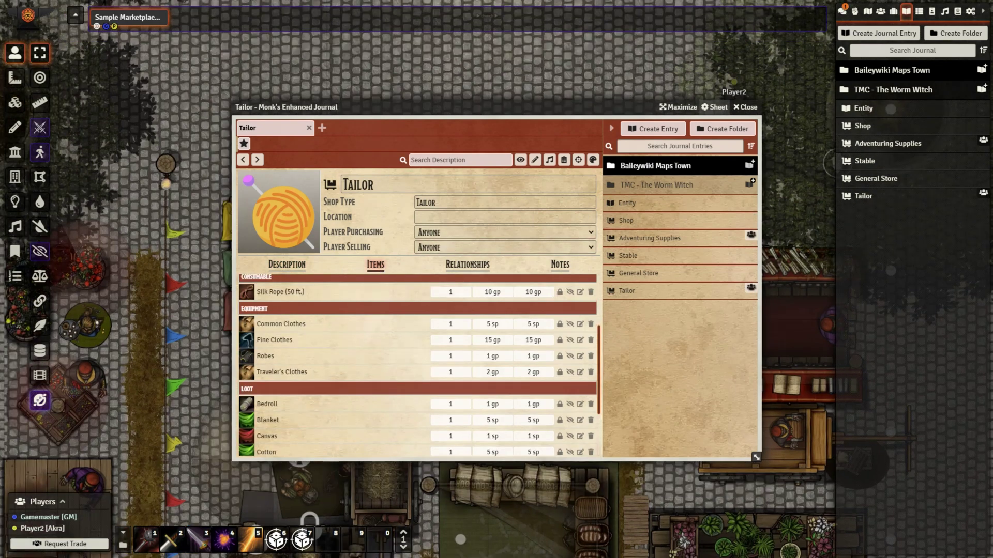
click(456, 292)
click(487, 290)
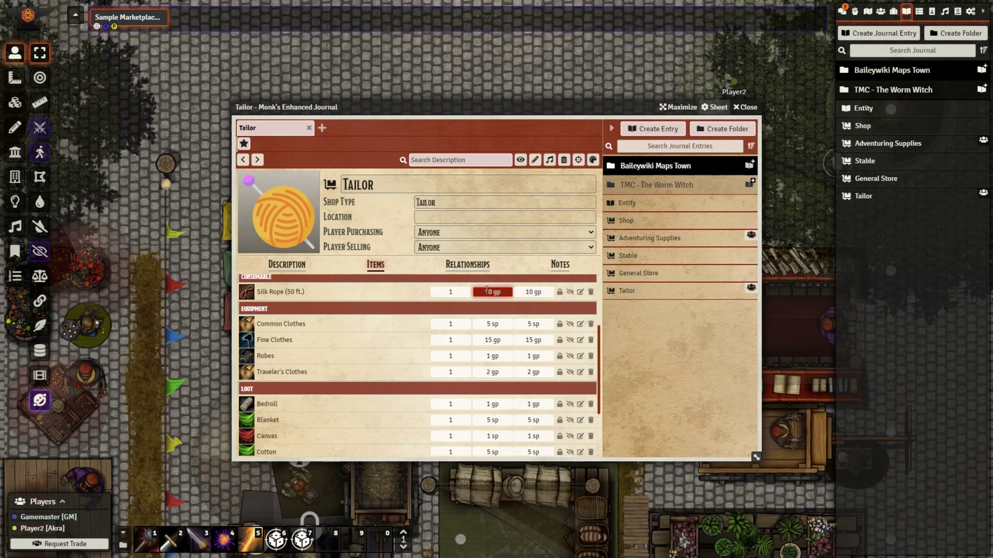
click(458, 229)
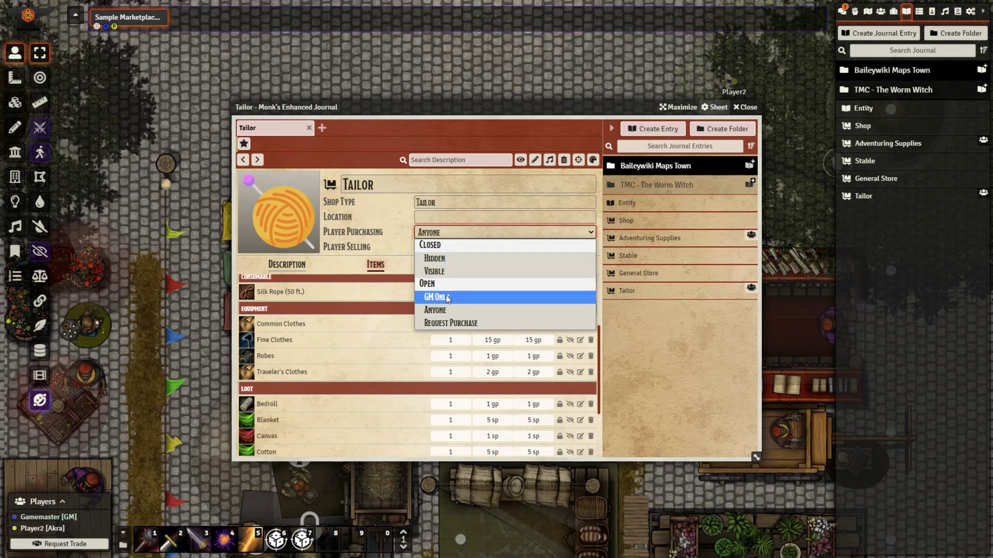
Step: Set Player Purchasing to Request Purchase and Player Selling to Make an Offer
click(437, 323)
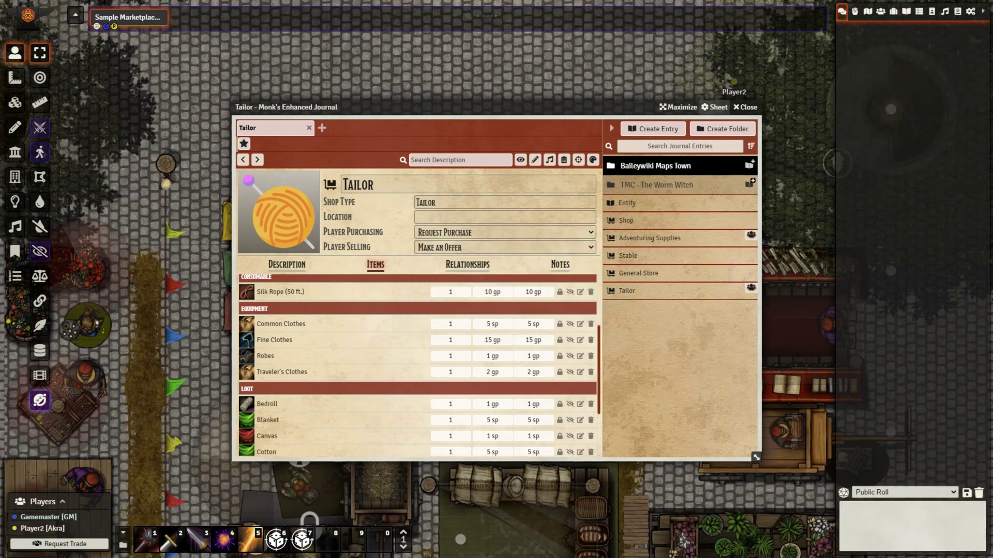
click(560, 247)
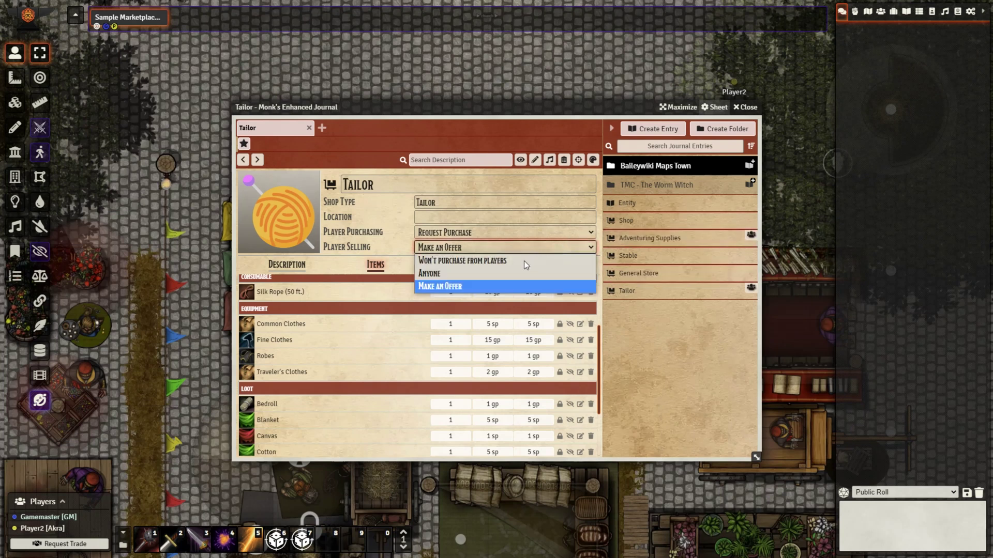
click(505, 284)
click(704, 256)
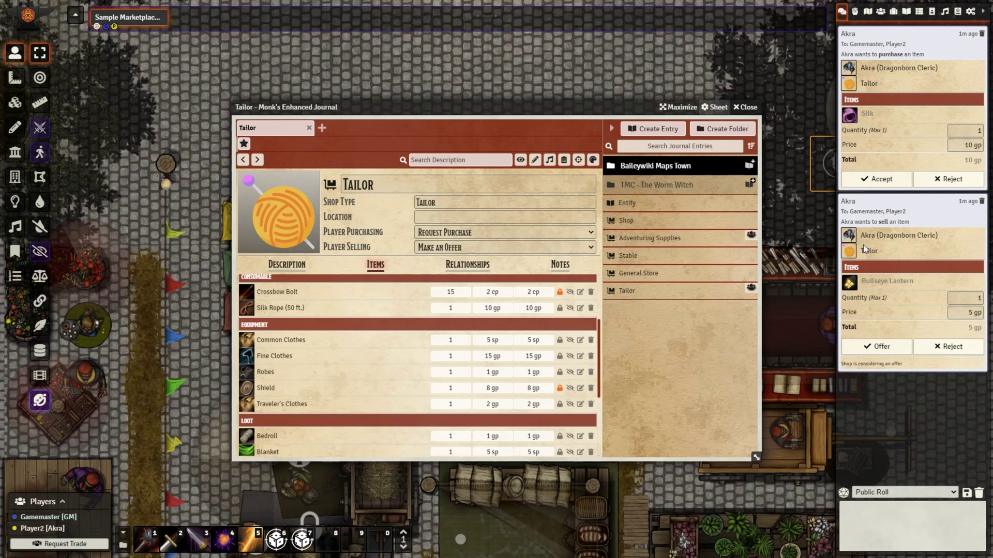
Step: Accept the cleric's Silk purchase request and reject the Bullseye Lantern sale
click(868, 178)
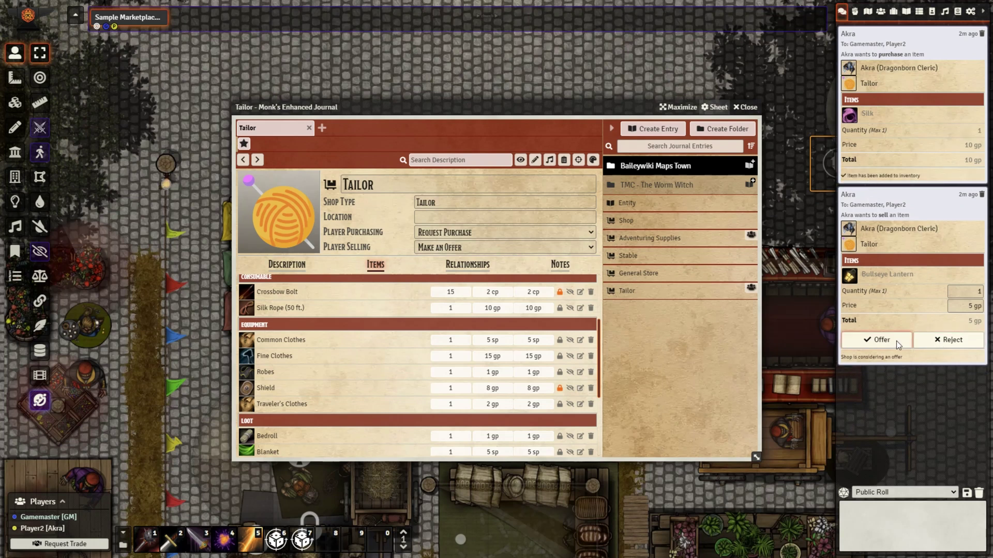
click(932, 340)
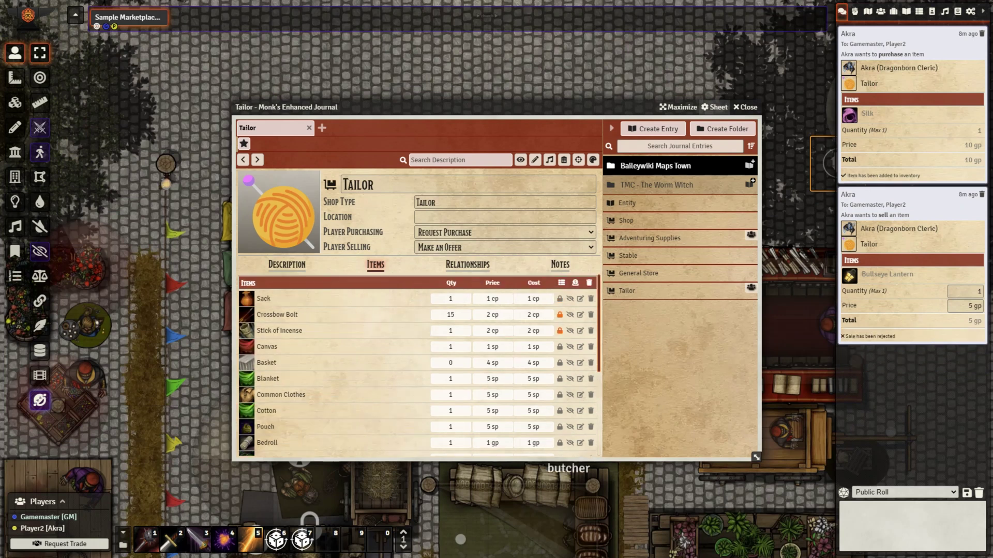
Step: Check Adjust Prices without changes, then switch the Tailor journal's colour theme to green
click(575, 284)
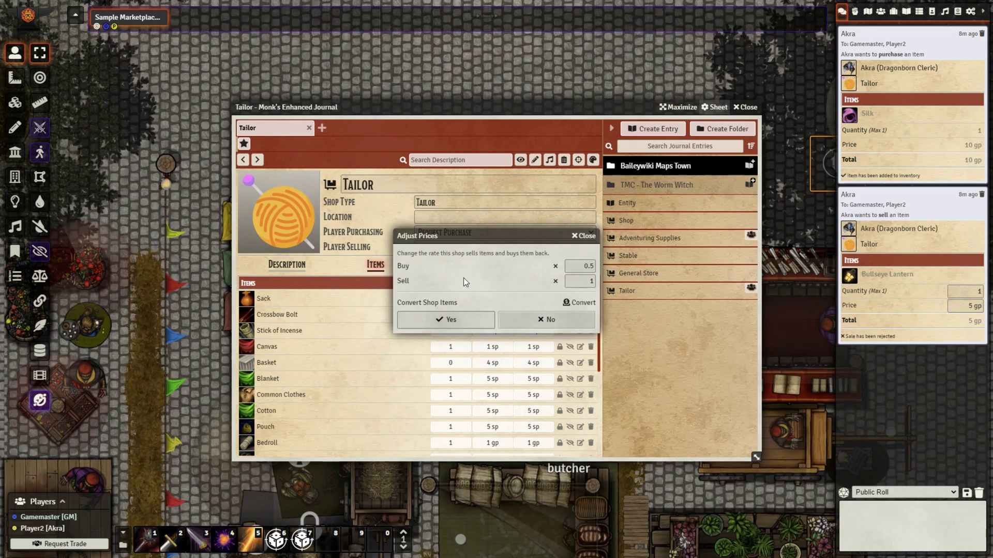
click(587, 236)
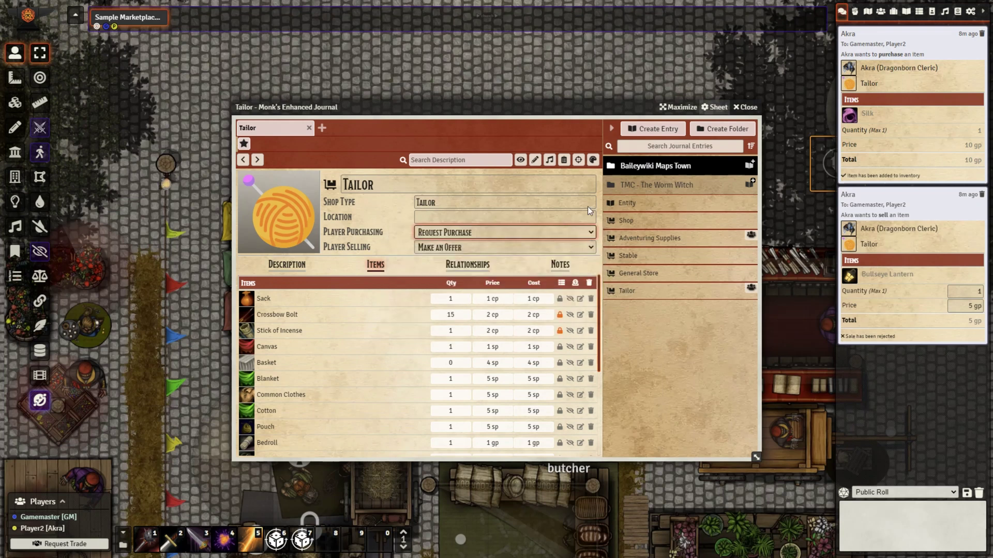
click(593, 160)
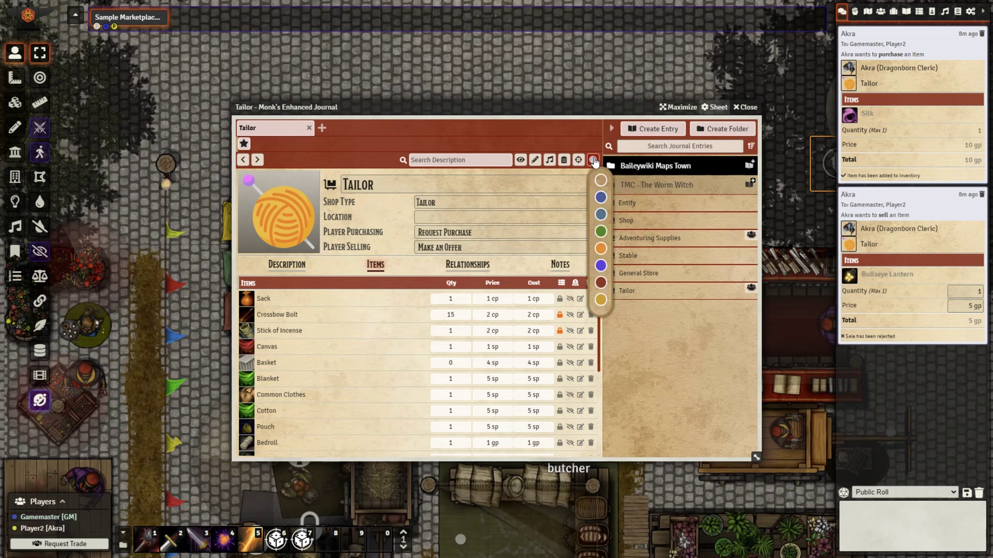
click(600, 197)
click(601, 233)
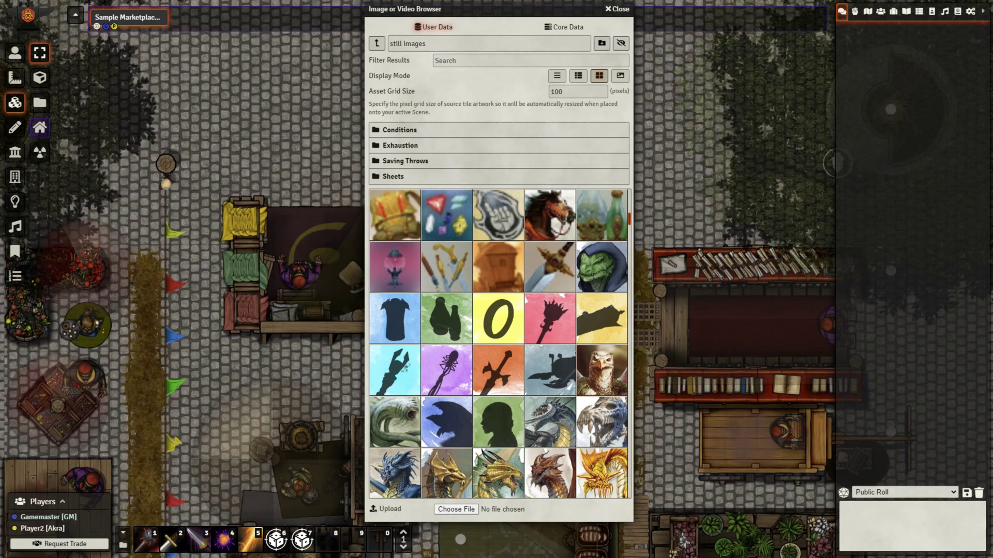
Step: Zoom in on the map and close the Image or Video Browser
key(Page_Up)
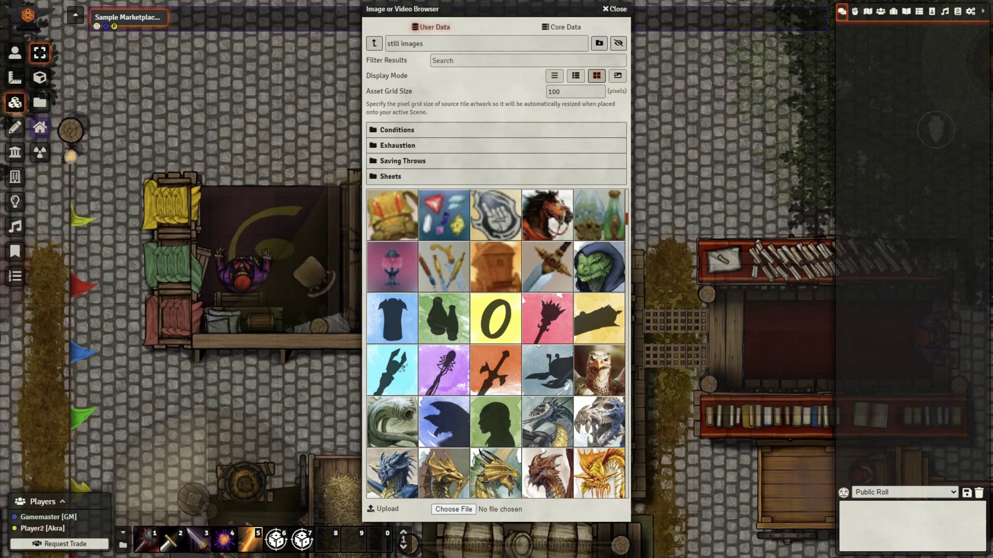
key(Escape)
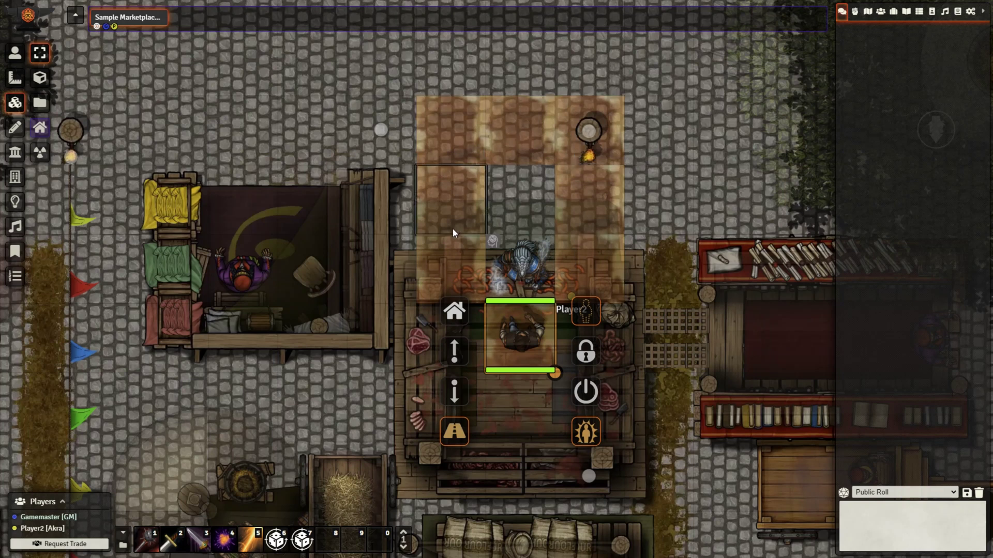
Step: Dismiss the token HUD and open the butcher stall tile's trigger configuration
click(983, 11)
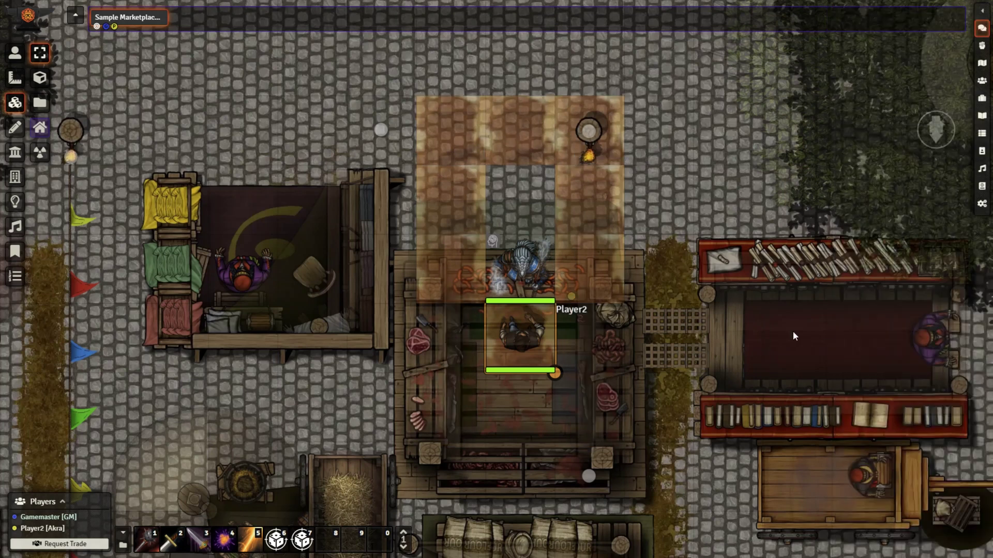
double_click(547, 364)
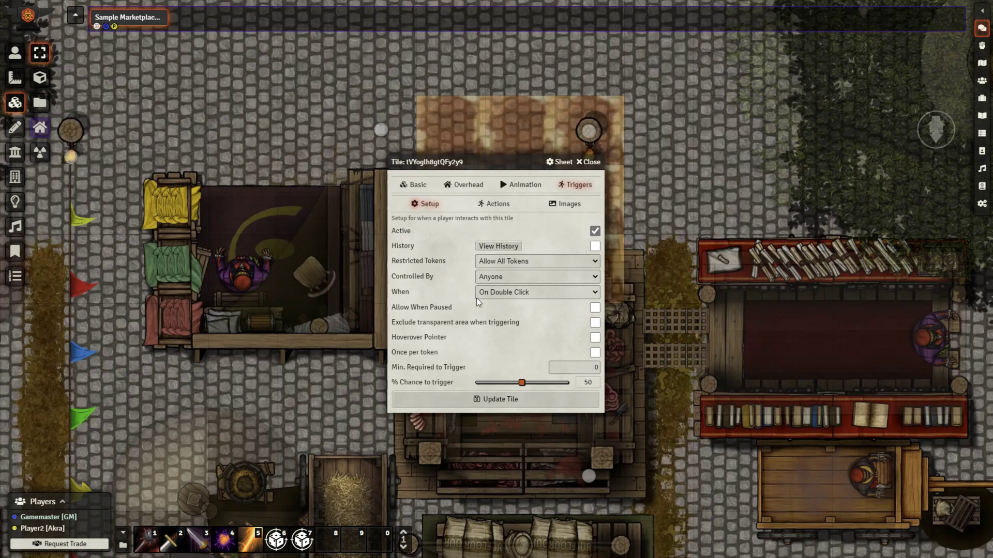
Step: Raise the % Chance slider, then edit the Change Permissions action and view its action types
drag(520, 383, 572, 383)
click(496, 203)
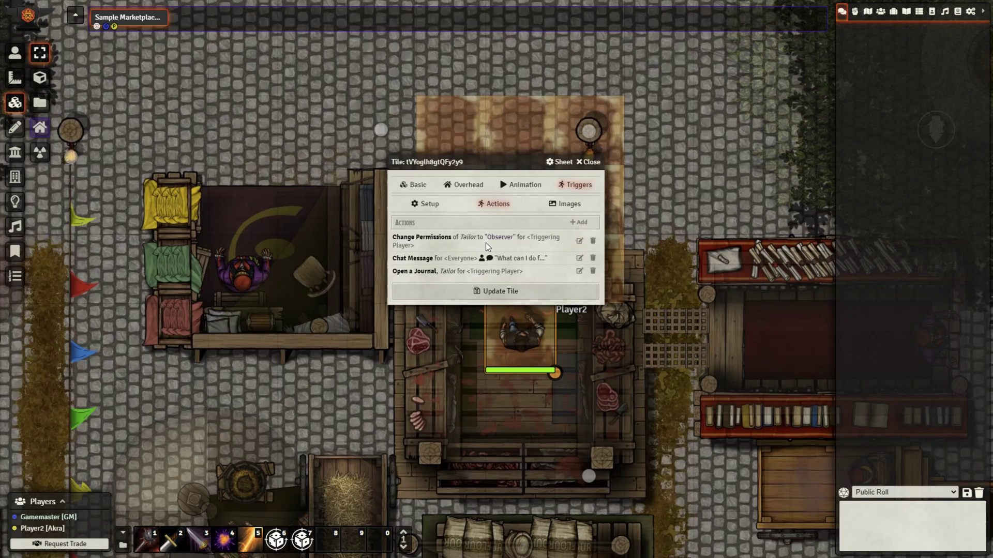
click(579, 241)
click(476, 272)
Step: Point the Change Permissions action at the Tailor journal for the Triggering Player and save it
click(476, 272)
click(465, 288)
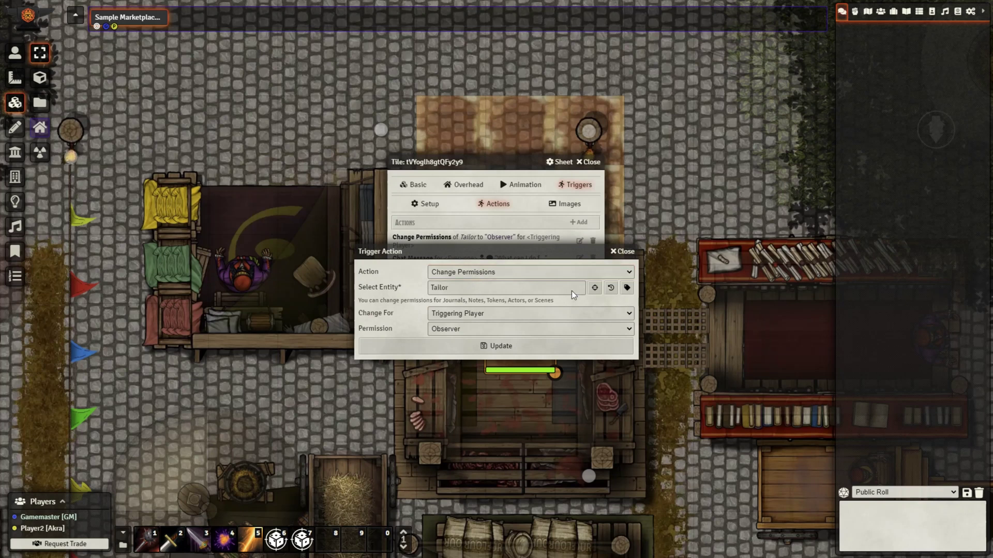
click(594, 288)
click(906, 12)
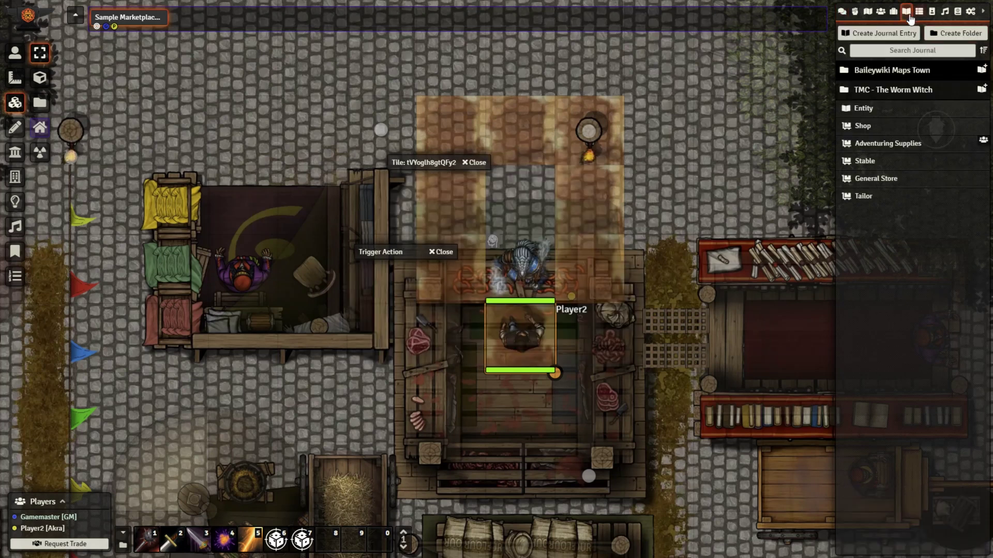
click(862, 197)
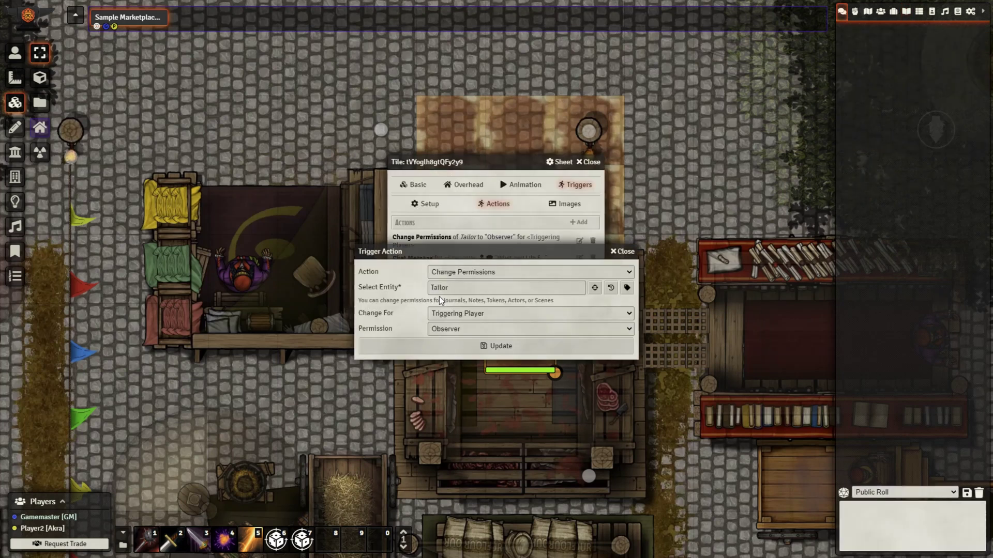
click(454, 314)
click(453, 321)
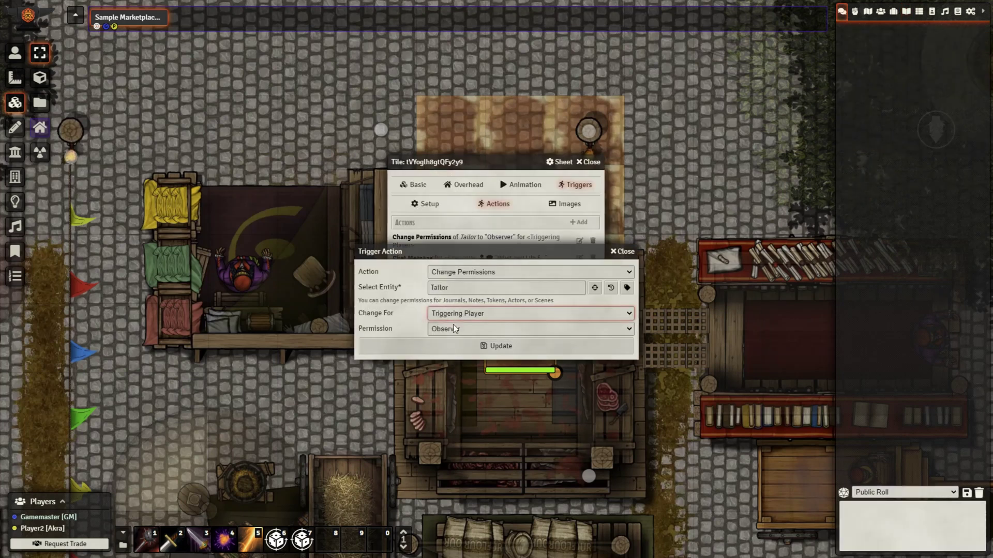
click(467, 350)
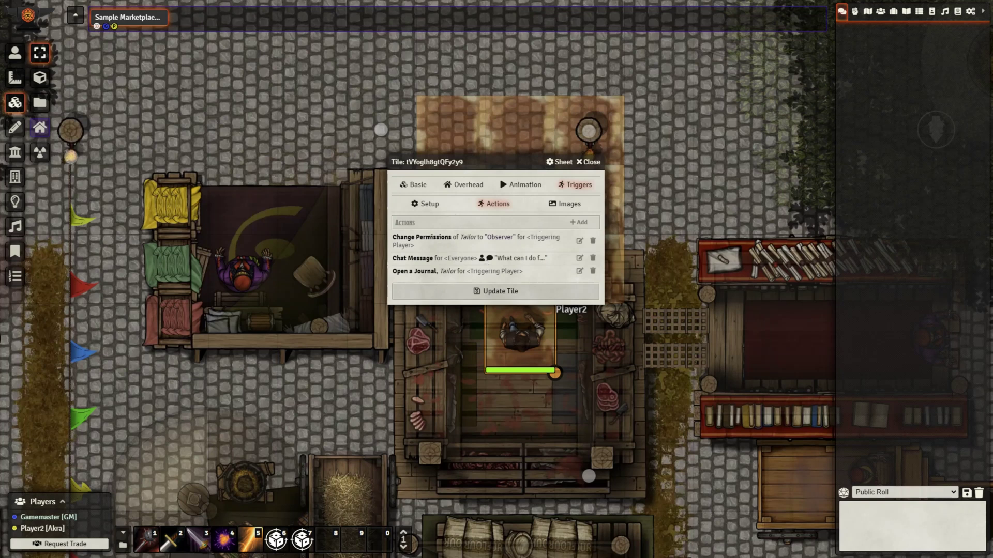
Step: Make the Commoner token the speaker of the tile's Chat Message action and save it
click(579, 258)
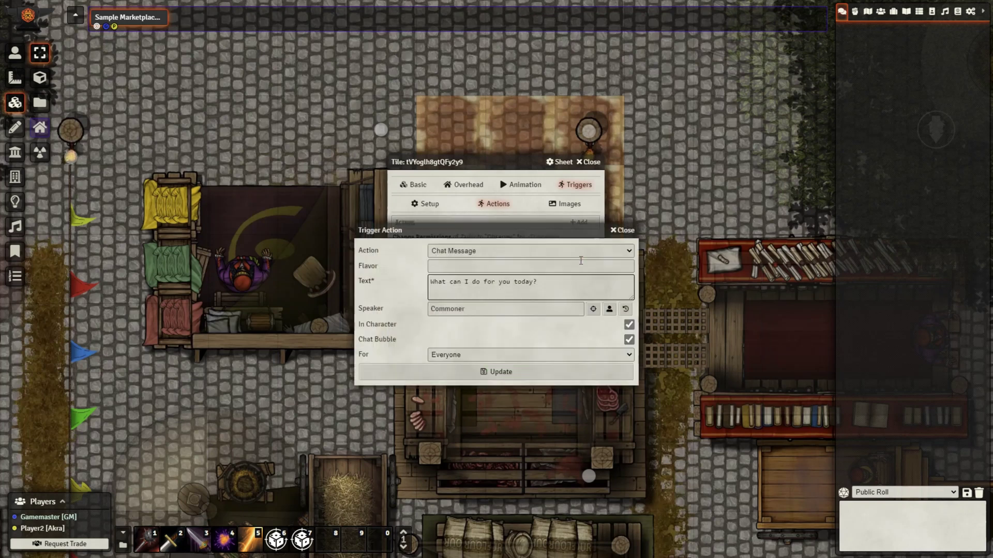
click(474, 254)
click(474, 253)
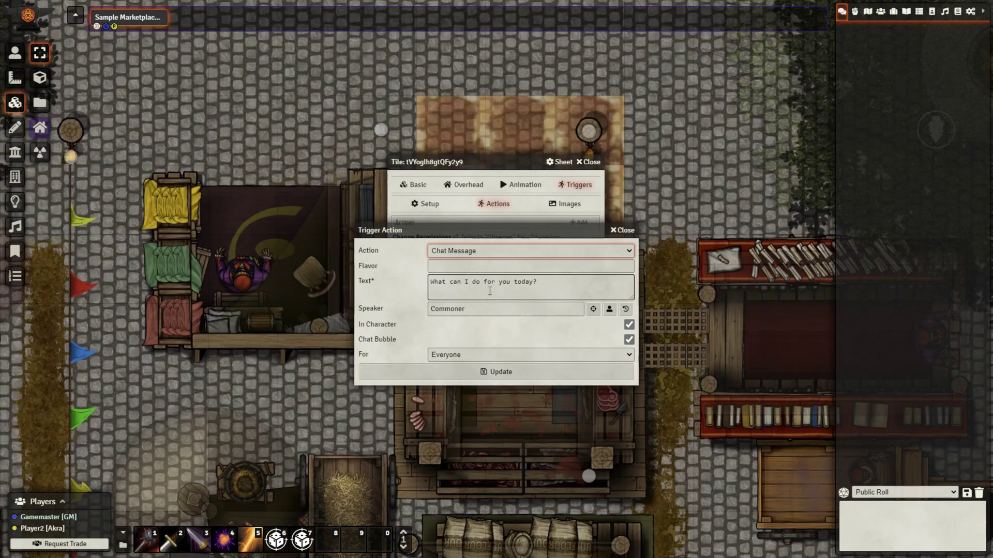
click(593, 309)
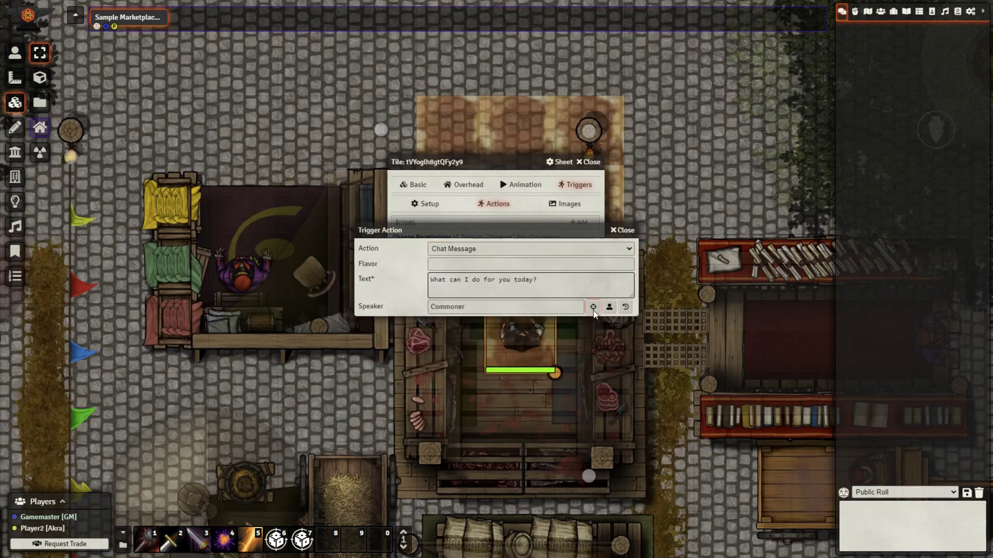
click(15, 52)
click(519, 346)
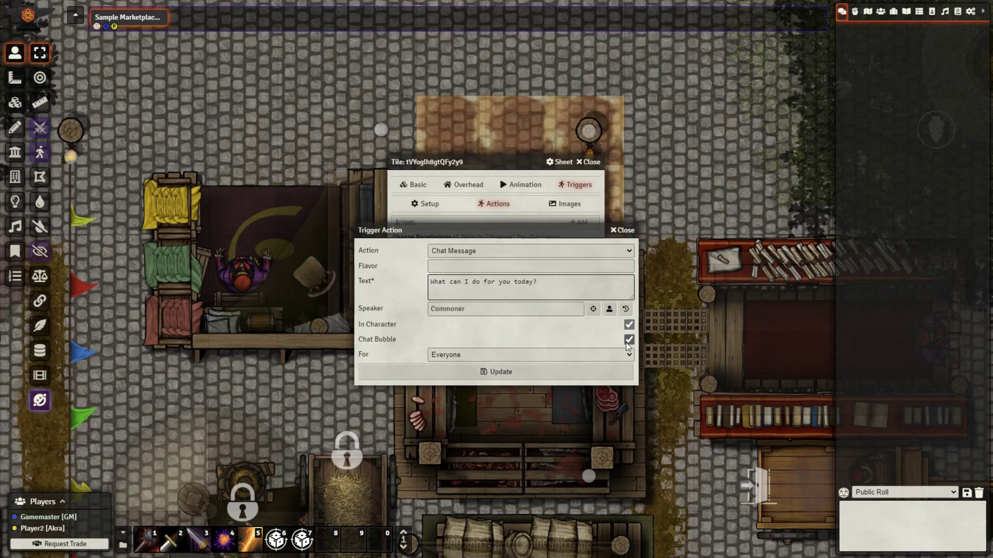
click(538, 370)
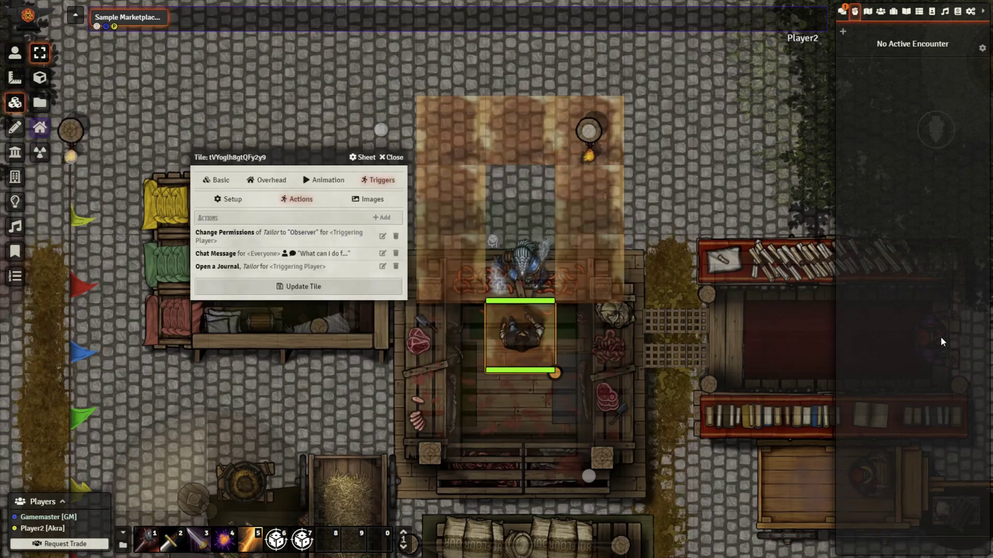
Step: Set the Open a Journal action to open Tailor, shown to the Triggering Player
click(383, 267)
click(471, 272)
click(471, 272)
click(593, 287)
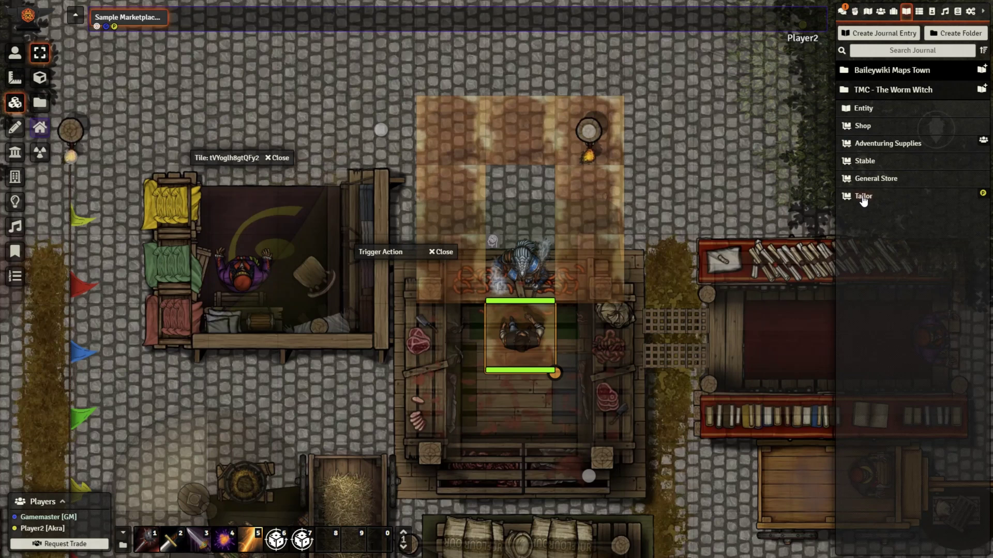
click(862, 199)
click(446, 303)
click(445, 303)
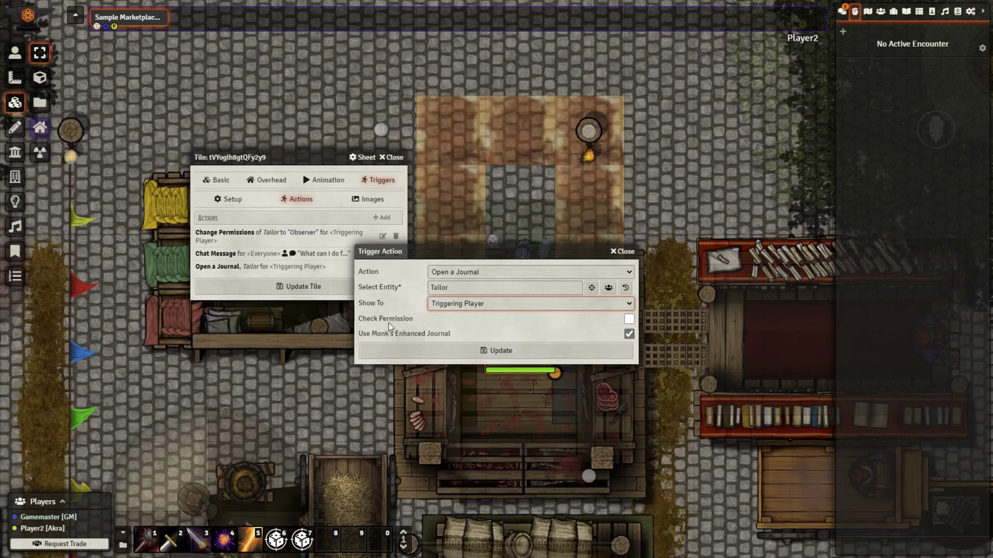
Step: Enable Check Permission on the Tailor journal action, save it and the tile, then show Journals
click(629, 319)
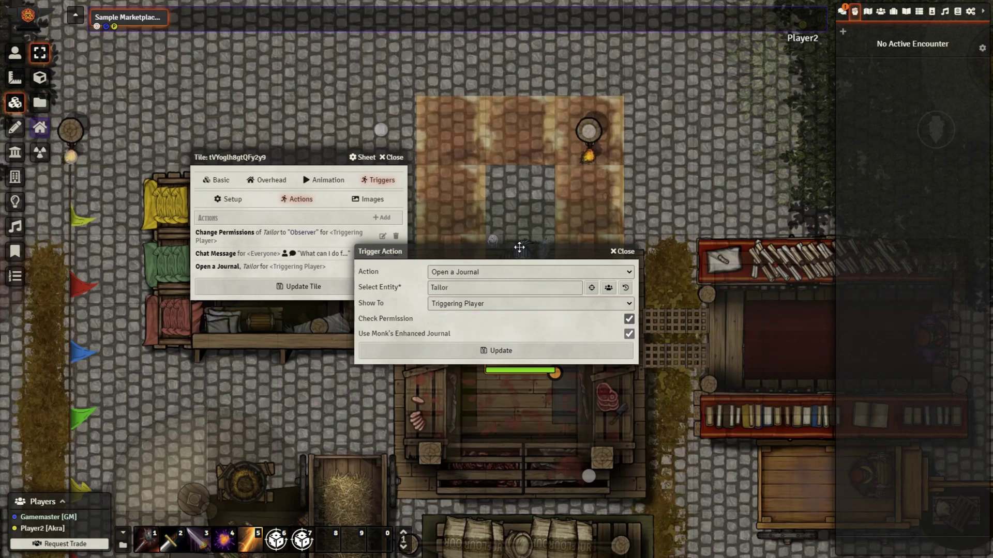
drag(566, 251, 818, 217)
click(881, 285)
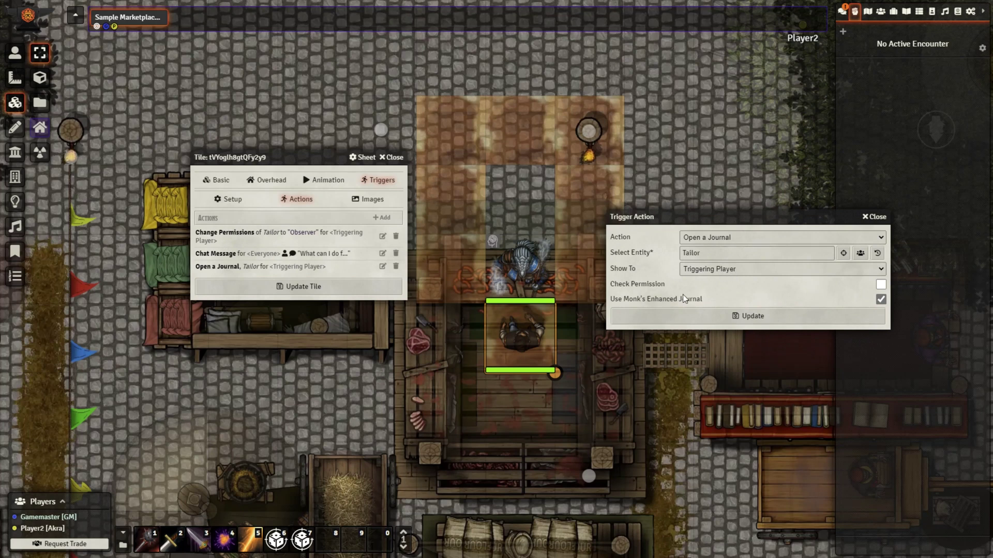
click(881, 285)
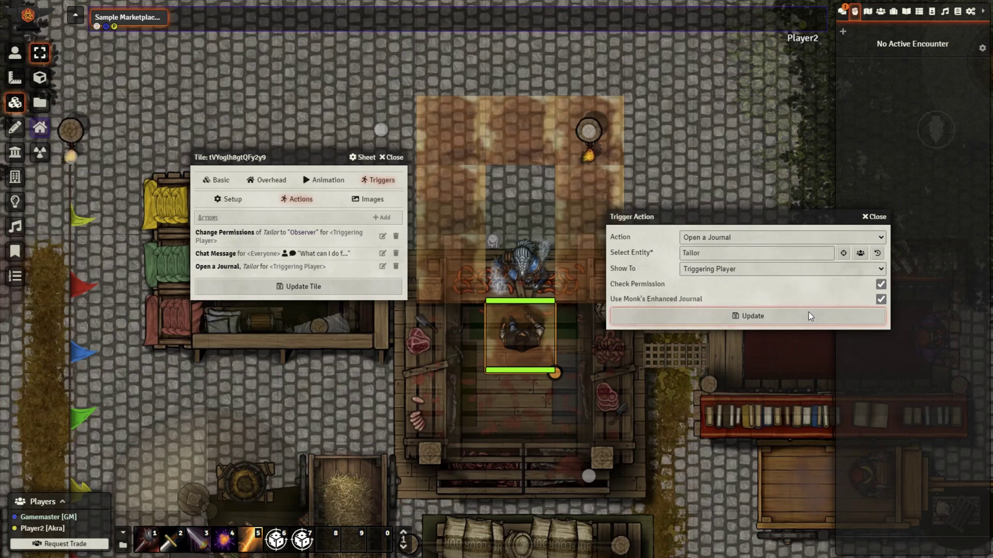
click(808, 312)
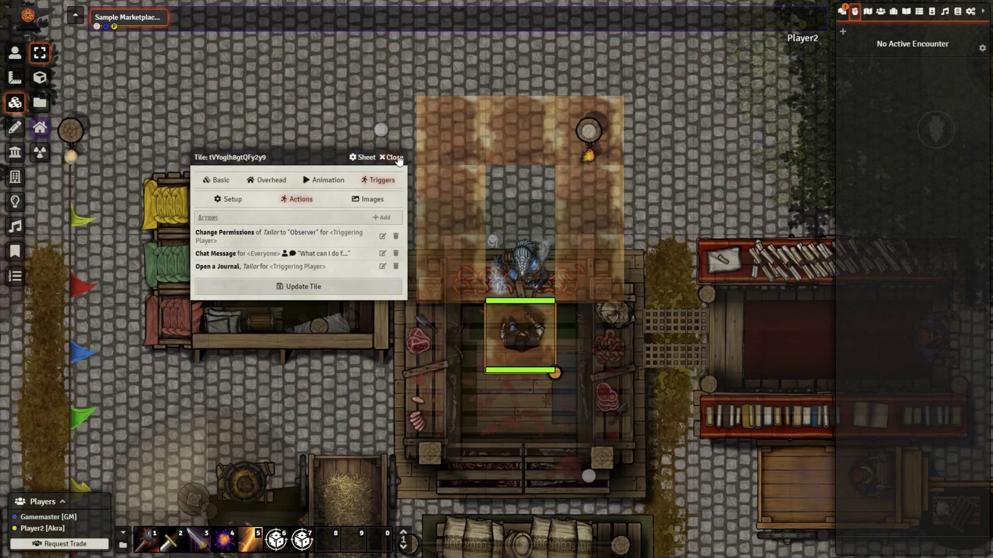
click(328, 284)
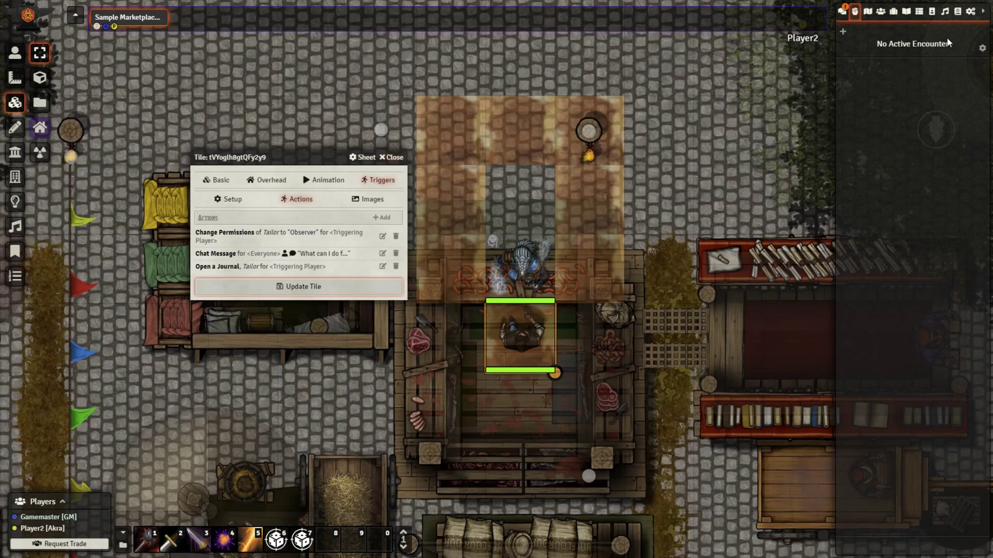
click(906, 13)
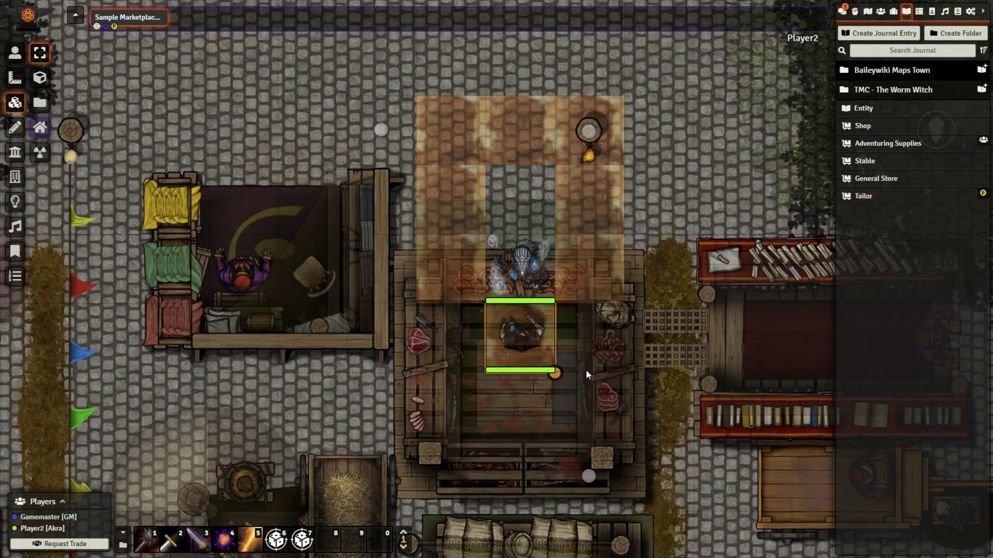
Step: Inspect the exit tile's trigger setup, confirming it fires On Exit, then return to its actions
scroll(585, 370, down, 3)
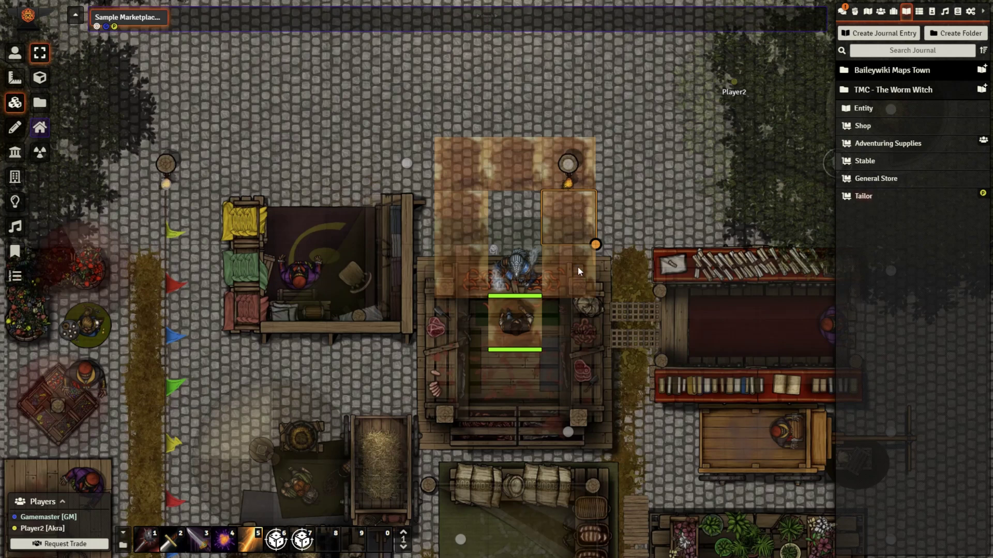
double_click(571, 224)
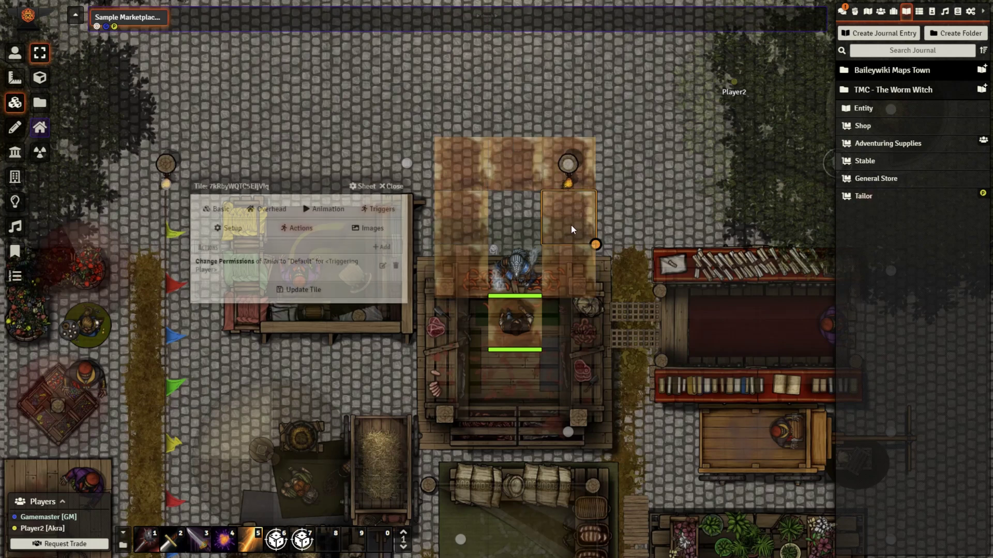
click(230, 229)
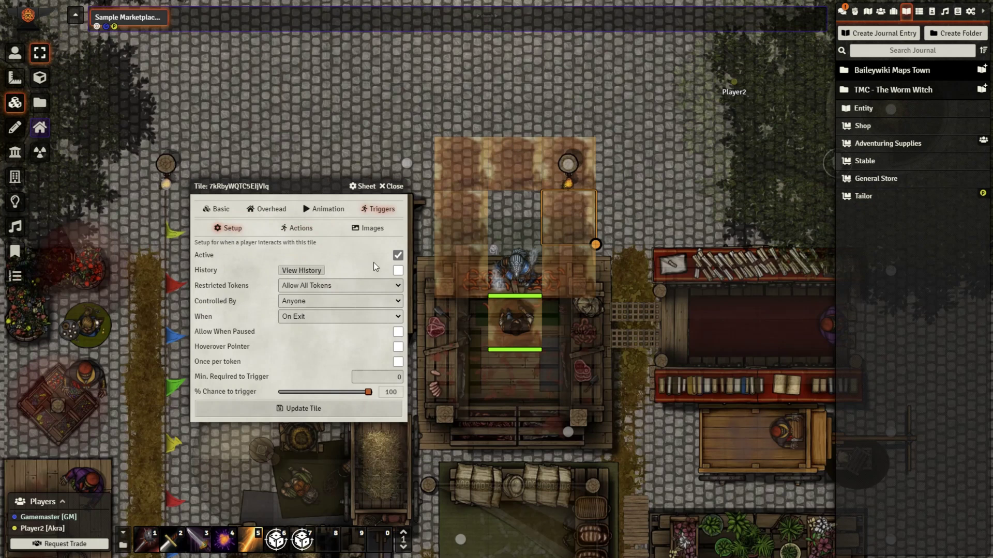
click(326, 316)
click(327, 317)
click(304, 233)
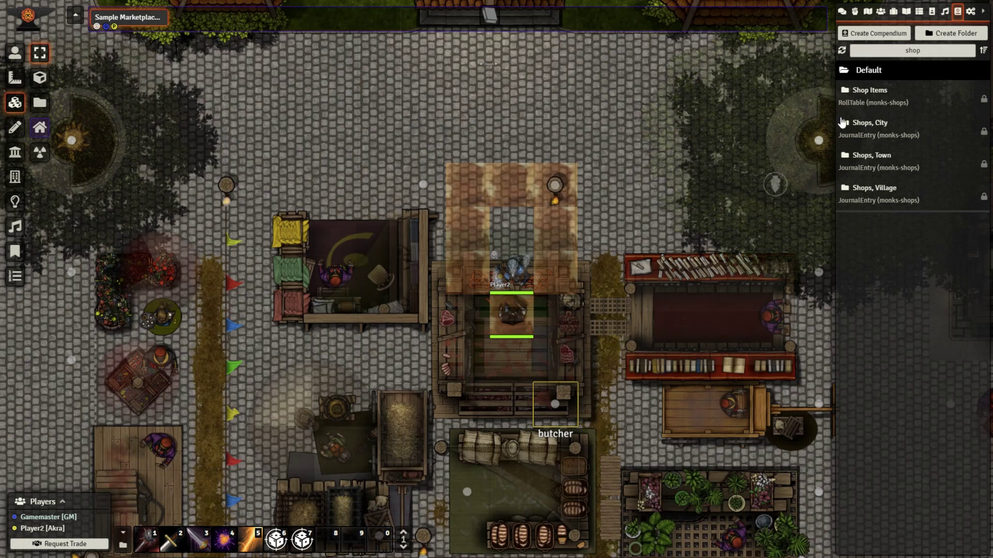
Step: Import the Weapons roll table from the Shop Items compendium into the world
click(875, 93)
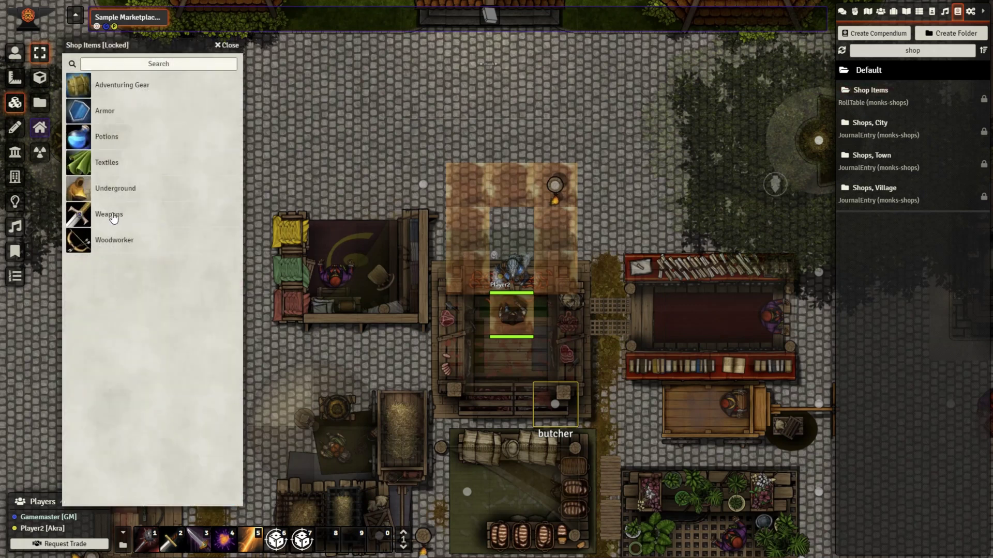
right_click(115, 215)
click(101, 236)
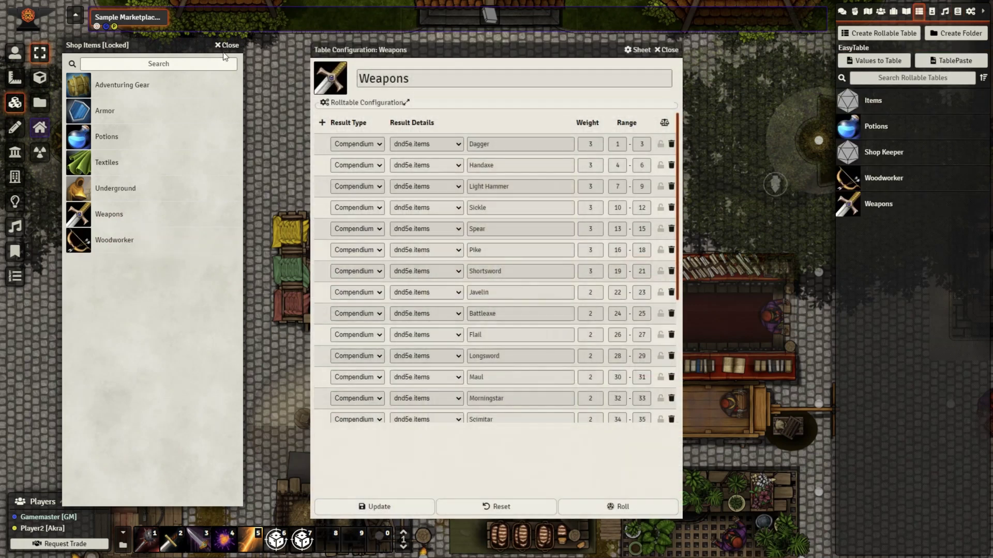
click(227, 45)
click(670, 52)
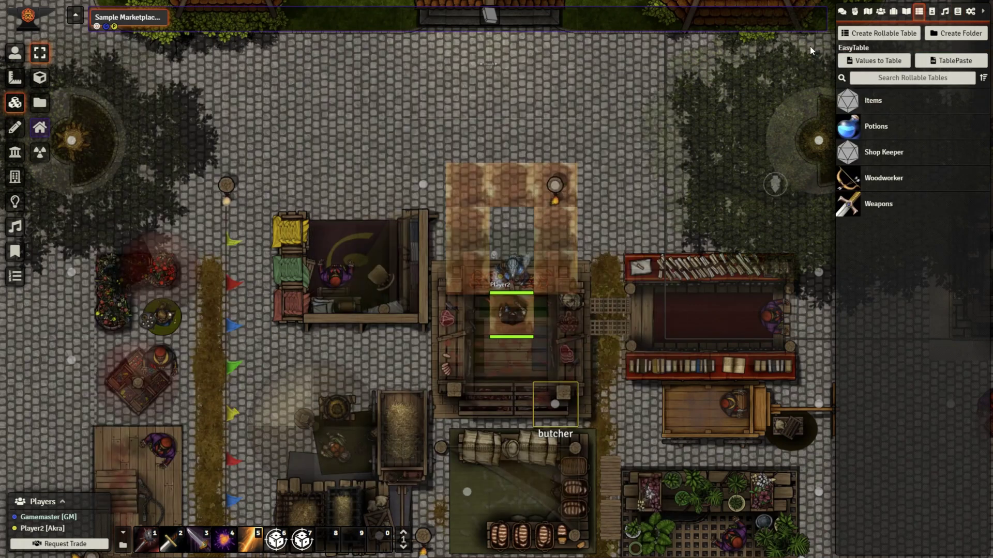
Step: Create a new Shop-type journal entry named 'Blacksmith'
click(906, 11)
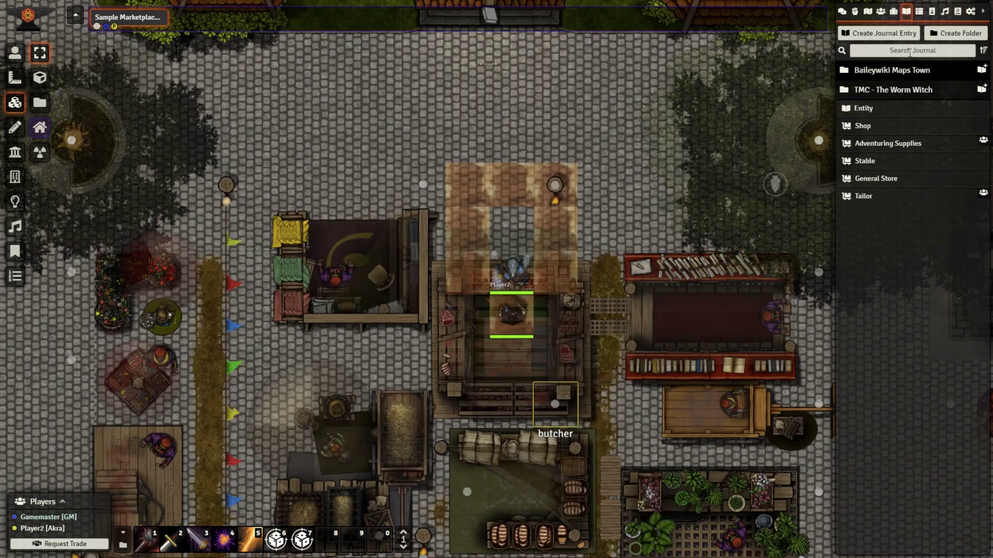
click(901, 34)
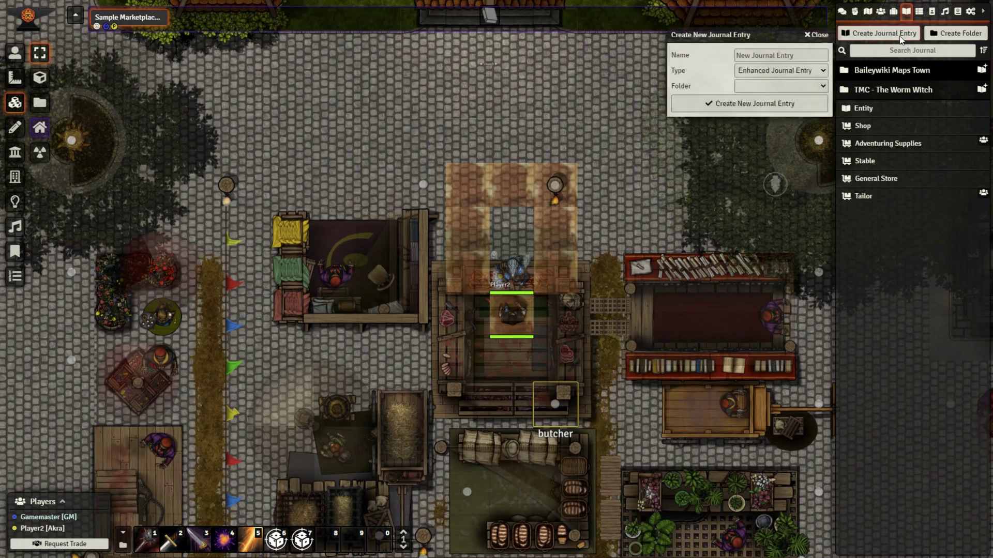
click(779, 70)
click(747, 167)
click(769, 55)
text(Blacksmith)
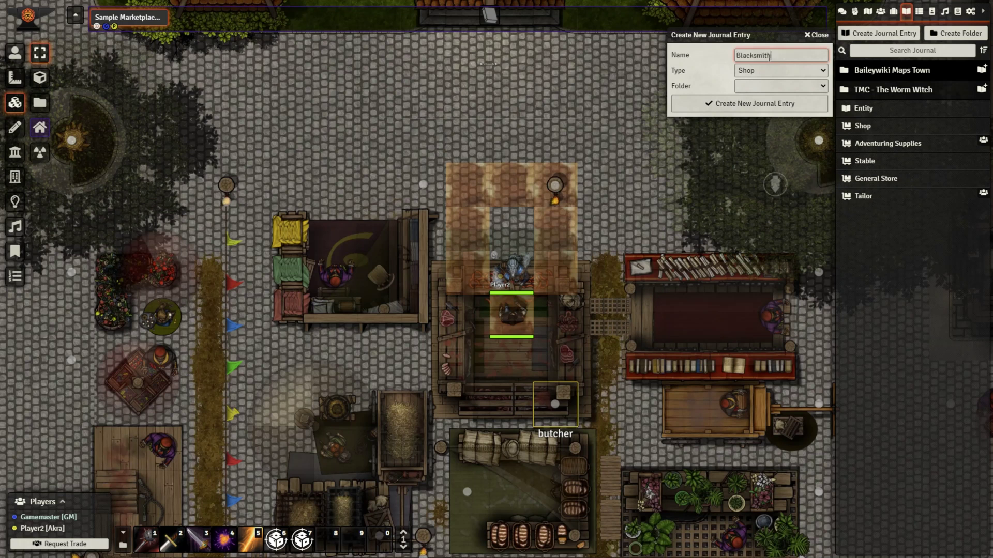
click(761, 103)
mouse_move(398, 423)
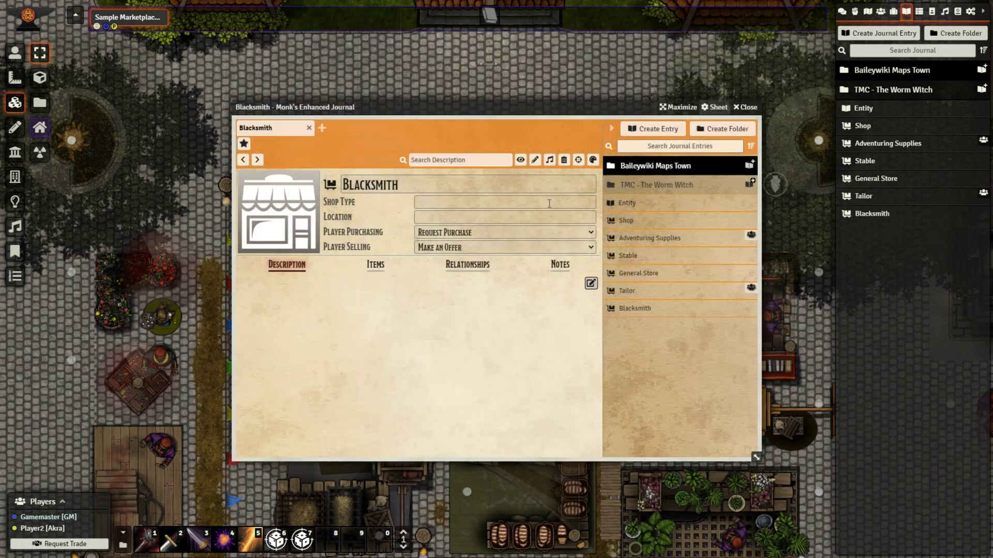
Step: Roll 15 items from the Weapons table into Blacksmith's stock, with duplicates increasing quantity
click(376, 266)
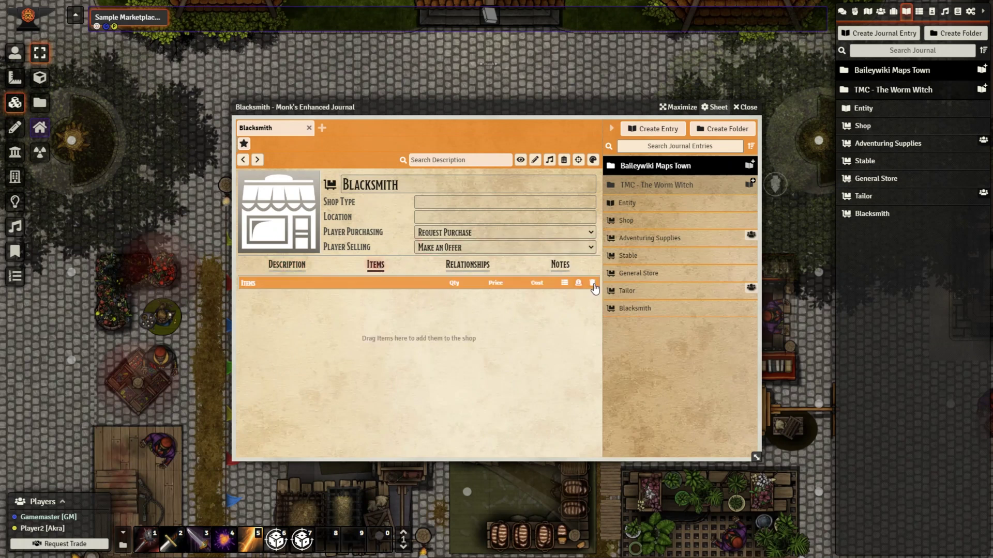
click(564, 284)
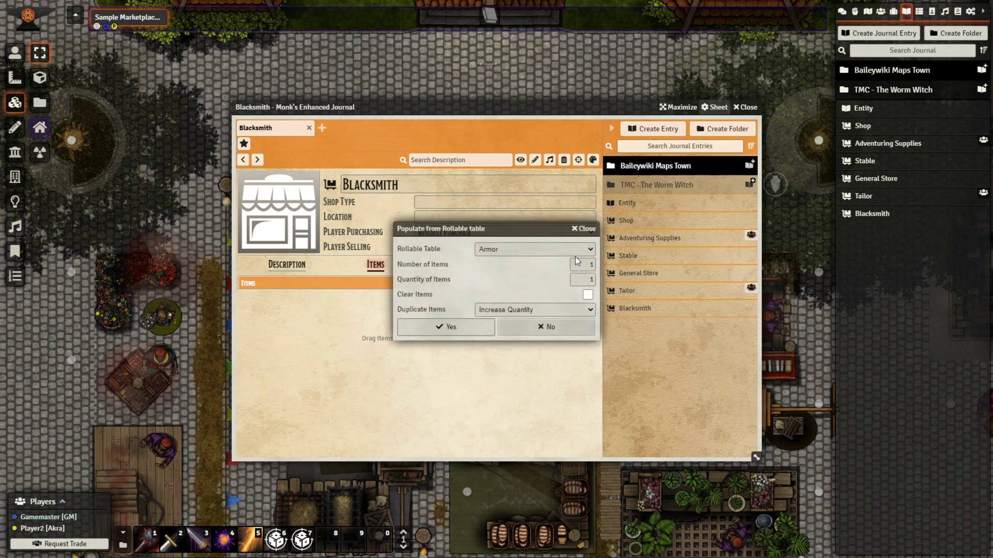
click(581, 250)
scroll(548, 369, down, 3)
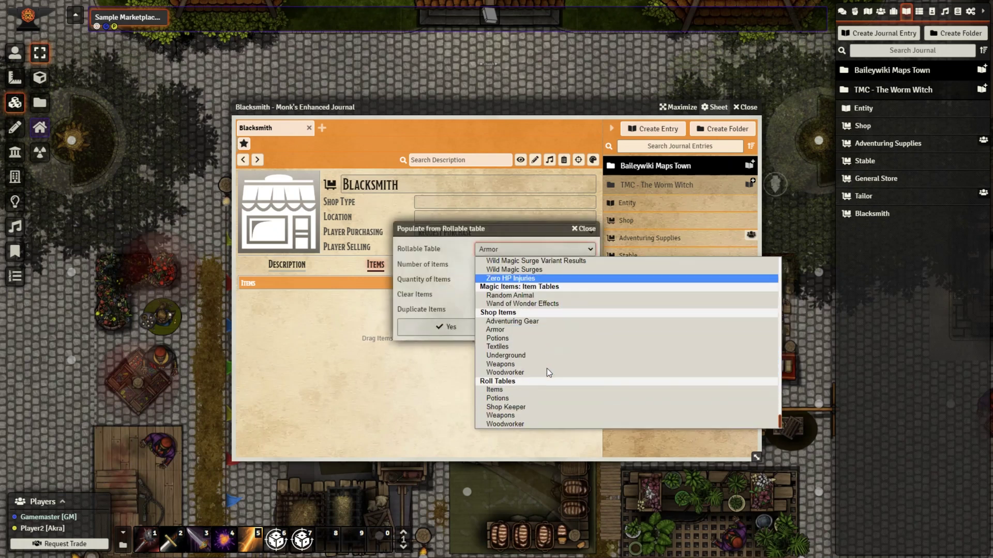
click(522, 417)
click(592, 265)
text(5)
click(565, 309)
click(531, 320)
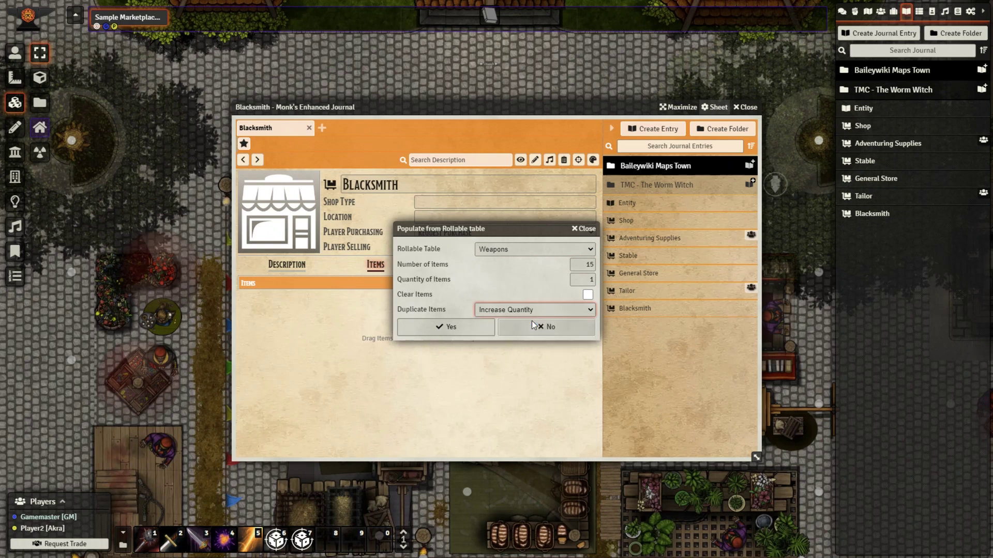
click(474, 330)
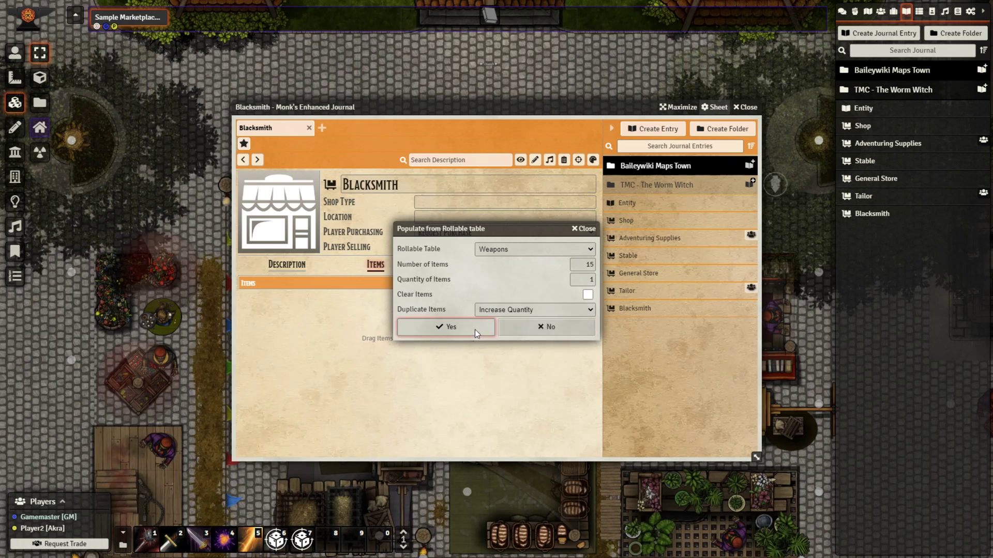